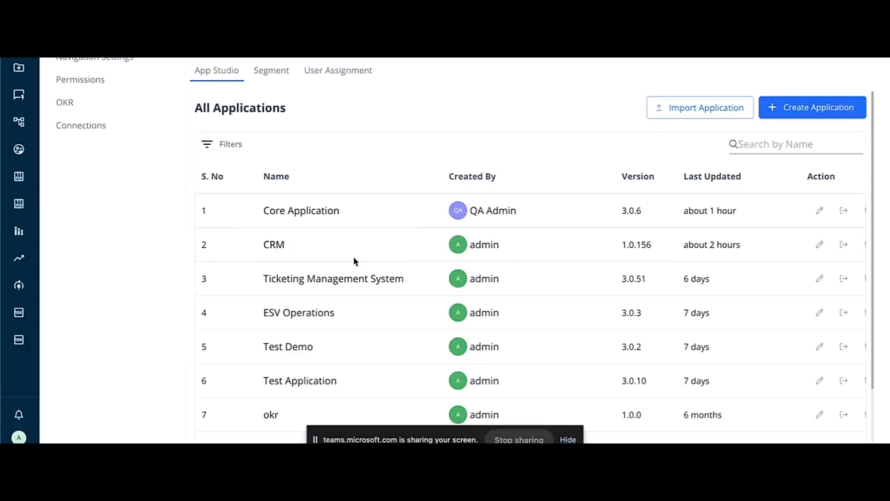
Step: Open the Ticketing Management System application for editing and open its Ticket case object
scroll(616, 281, "right", 2)
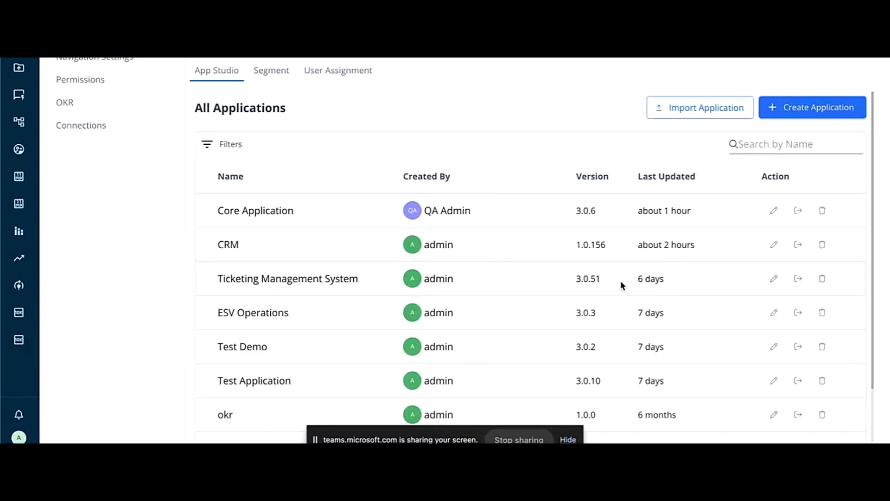
left_click(773, 279)
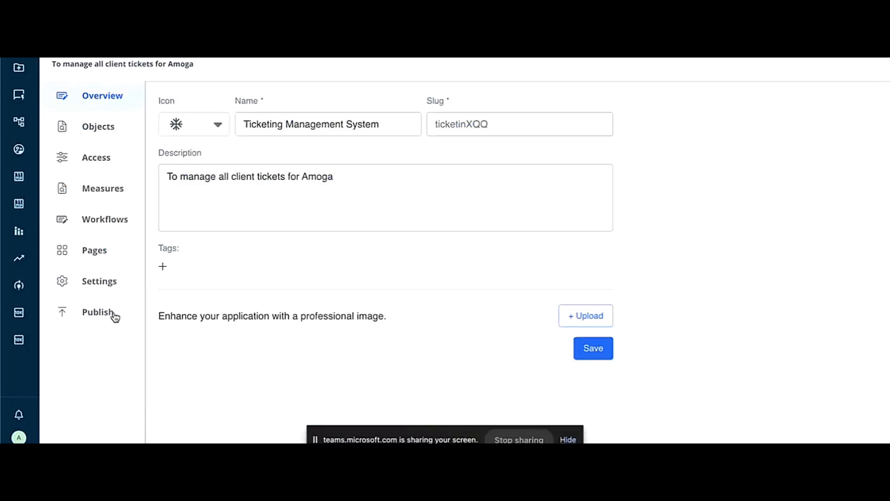
left_click(93, 124)
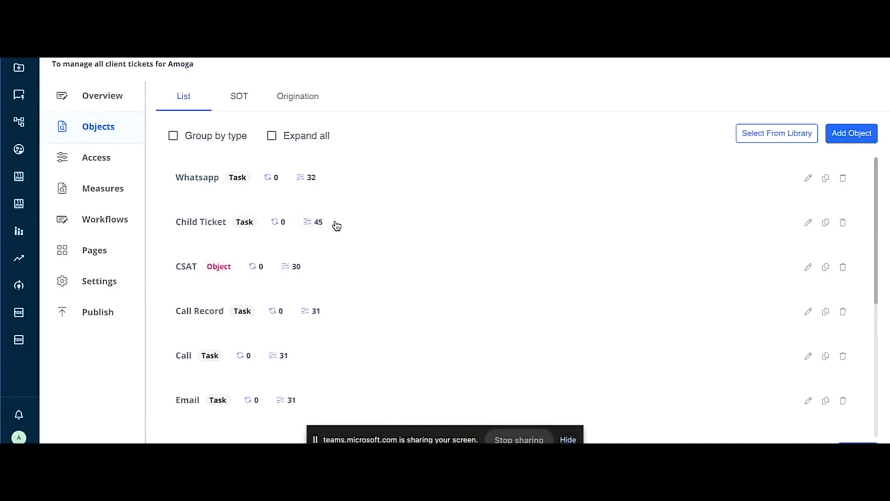
scroll(337, 226, "down", 6)
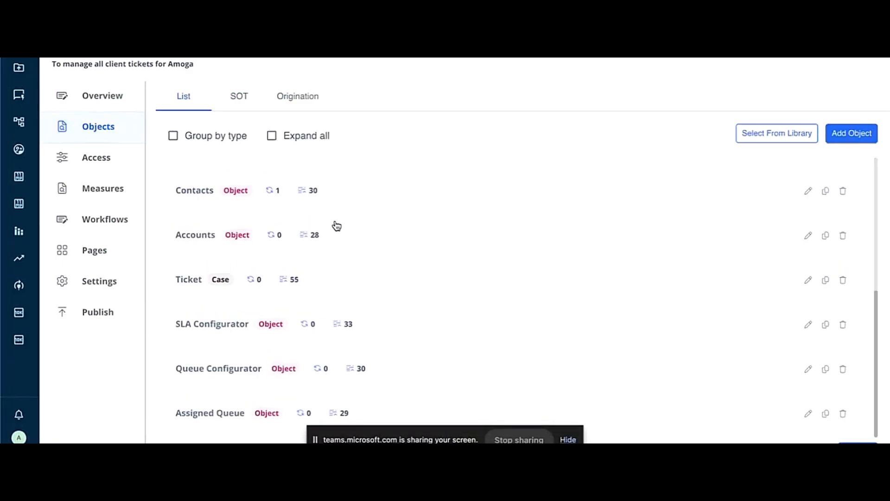
left_click(187, 279)
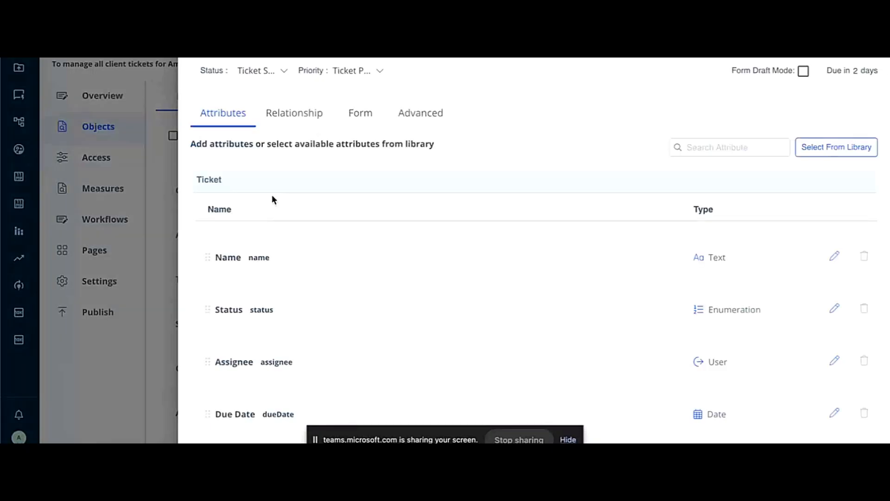
Step: Review the Ticket object's attribute list and browse the attributes available in the library
scroll(354, 240, "down", 3)
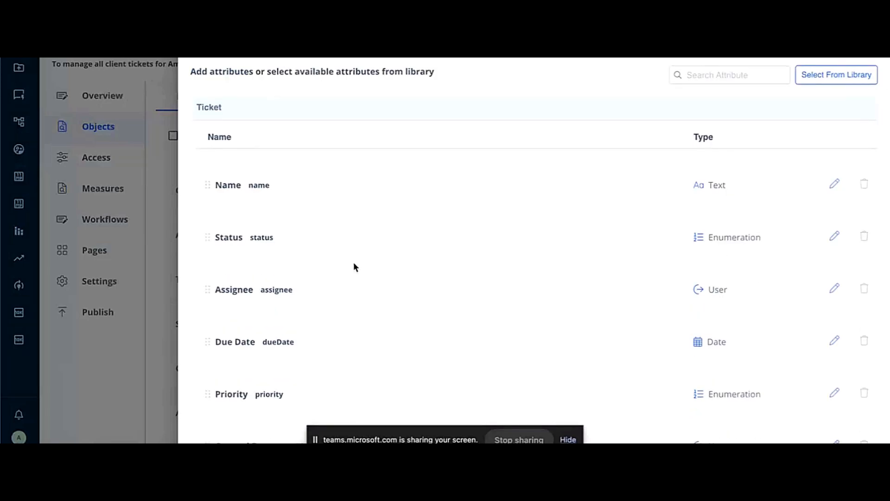
scroll(354, 264, "down", 10)
scroll(264, 370, "down", 2)
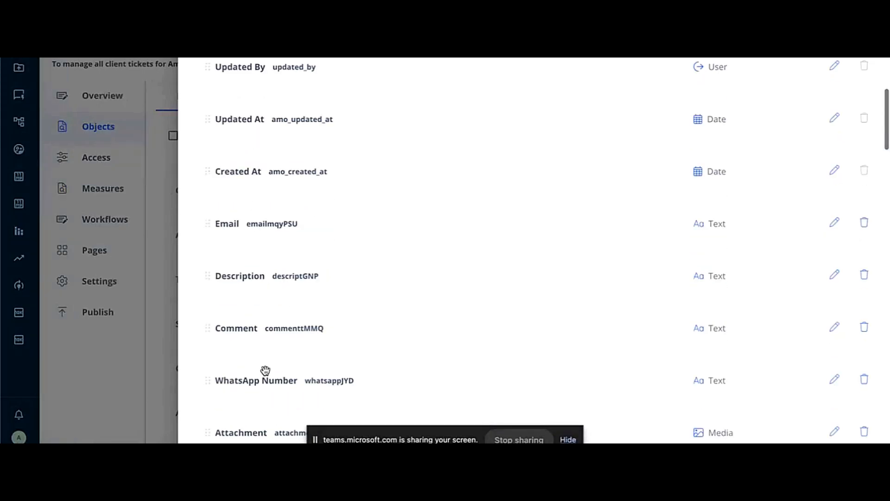
scroll(264, 370, "up", 12)
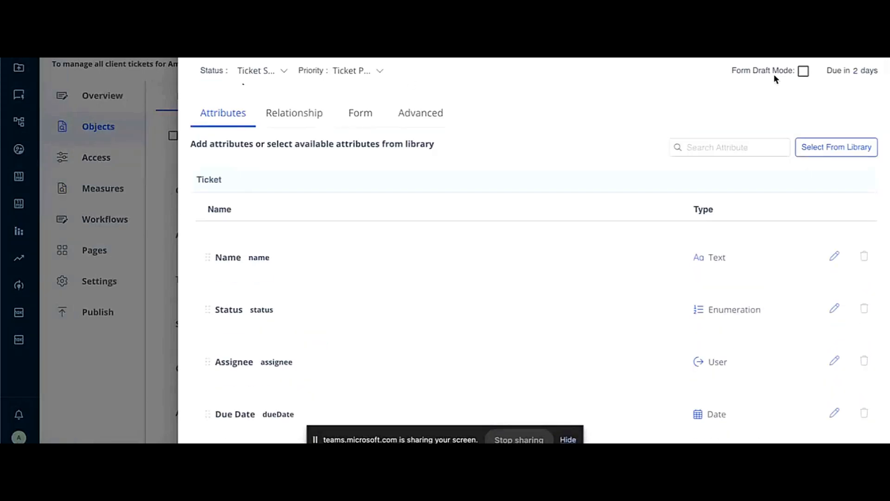
left_click(825, 143)
scroll(449, 238, "down", 5)
scroll(450, 238, "down", 3)
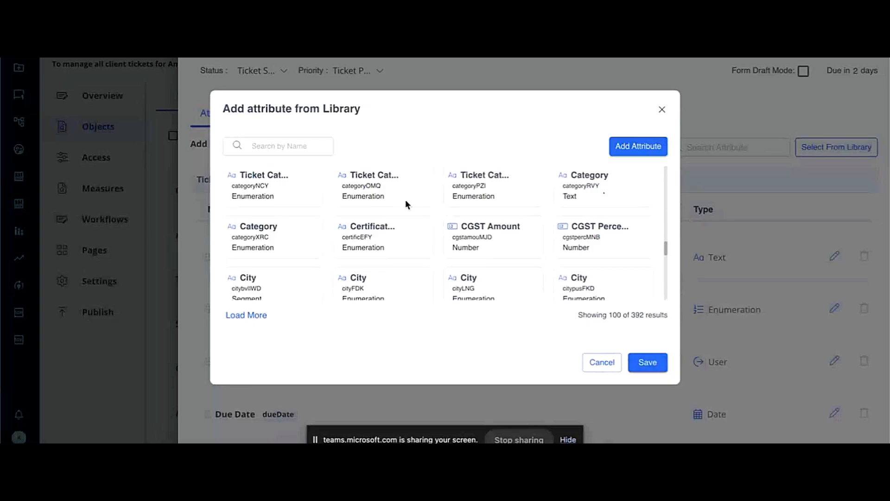
scroll(407, 203, "up", 10)
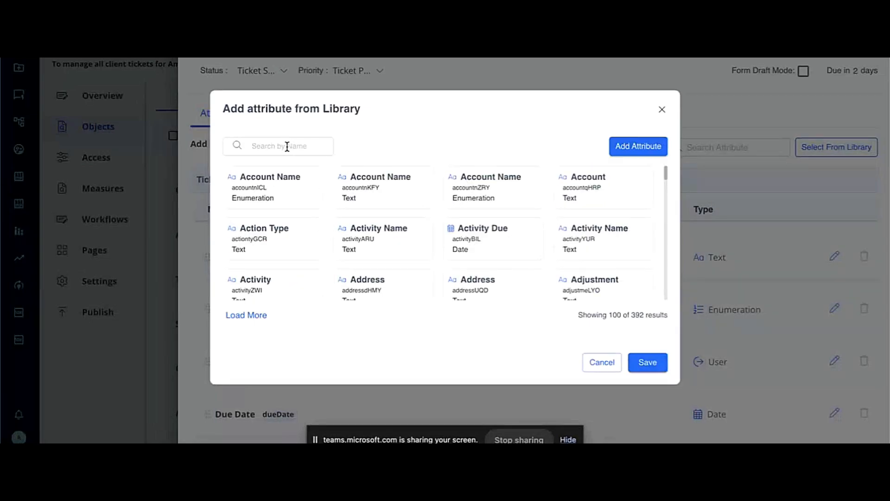
Step: Start a new attribute with the display name Location and the Map data type
left_click(638, 145)
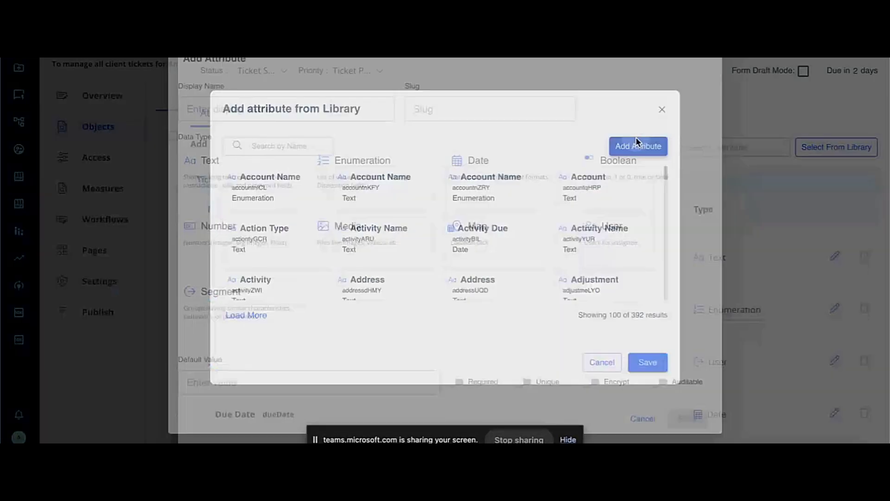
left_click(281, 108)
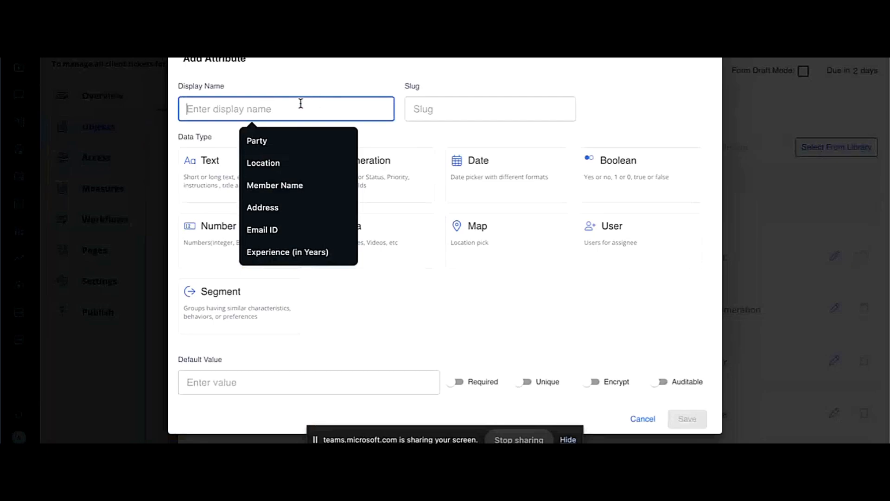
left_click(302, 166)
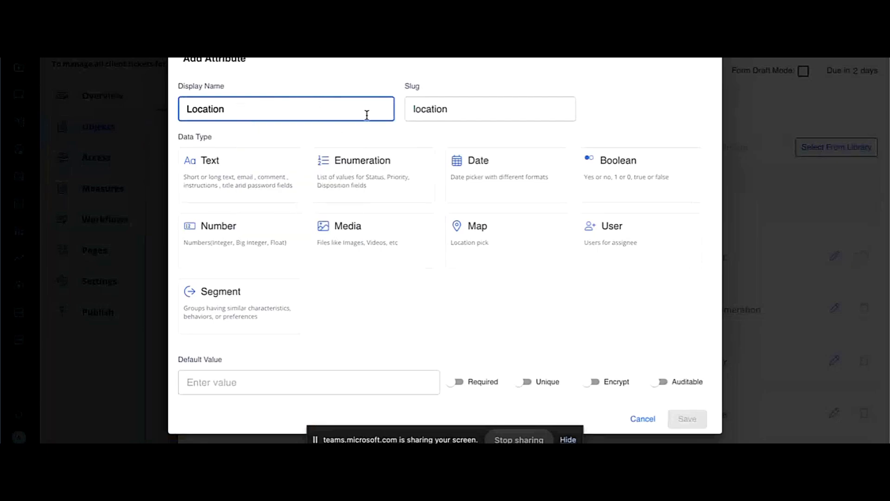
left_click(506, 246)
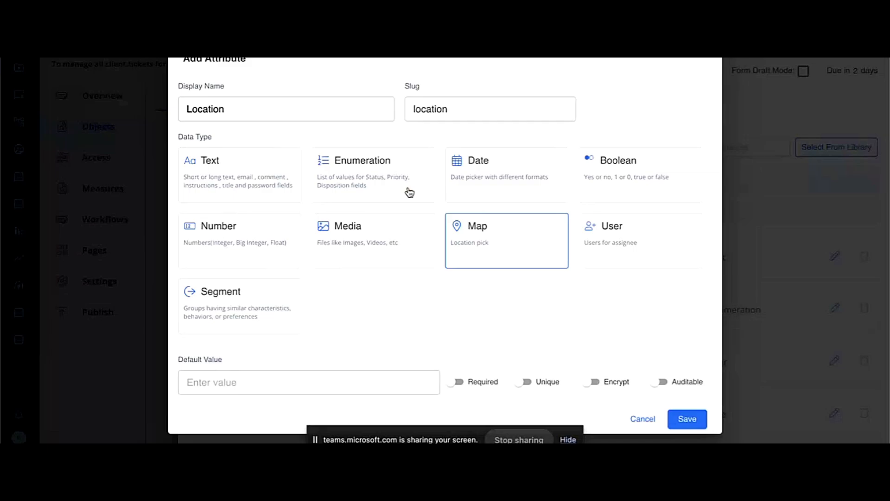
Step: Try the Enumeration and Date data types on the new attribute, examine their settings, and discard the attribute
left_click(381, 175)
scroll(301, 260, "down", 1)
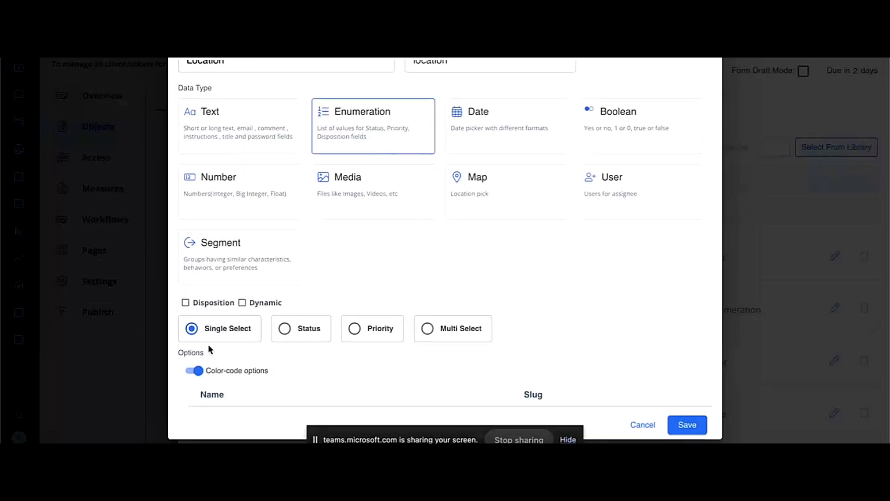
left_click(501, 128)
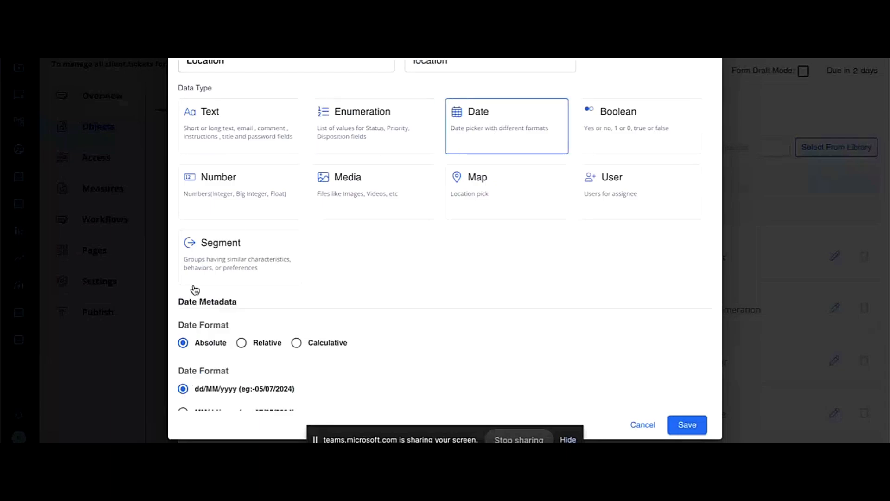
scroll(309, 352, "down", 2)
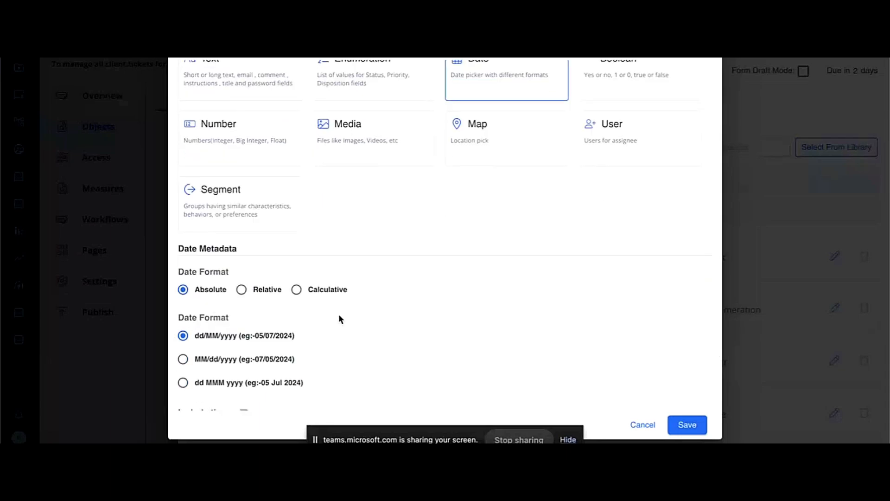
scroll(281, 359, "down", 1)
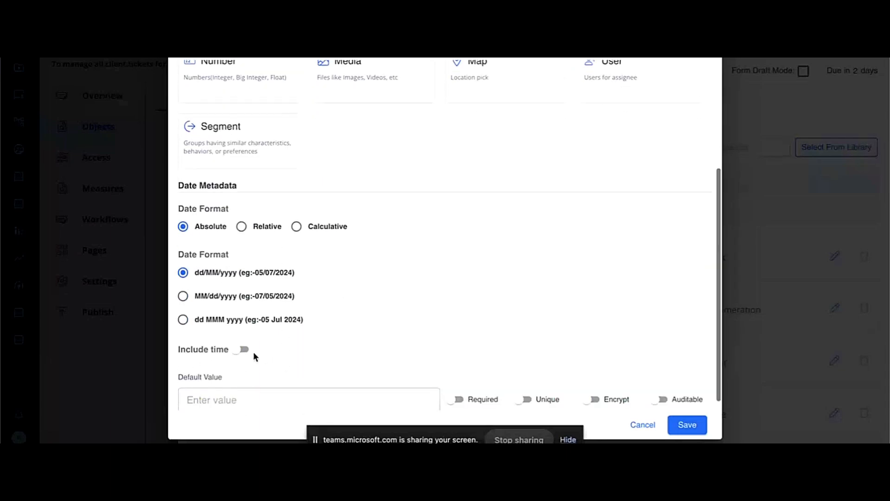
scroll(545, 252, "up", 4)
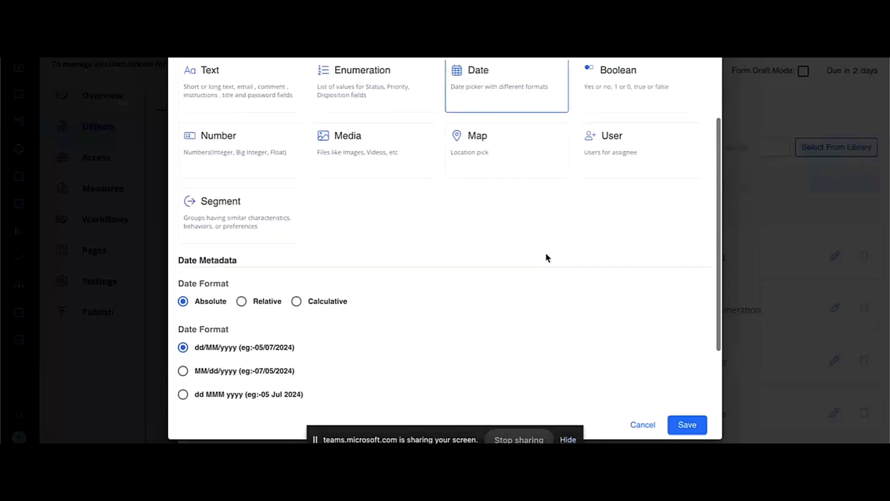
scroll(465, 318, "down", 4)
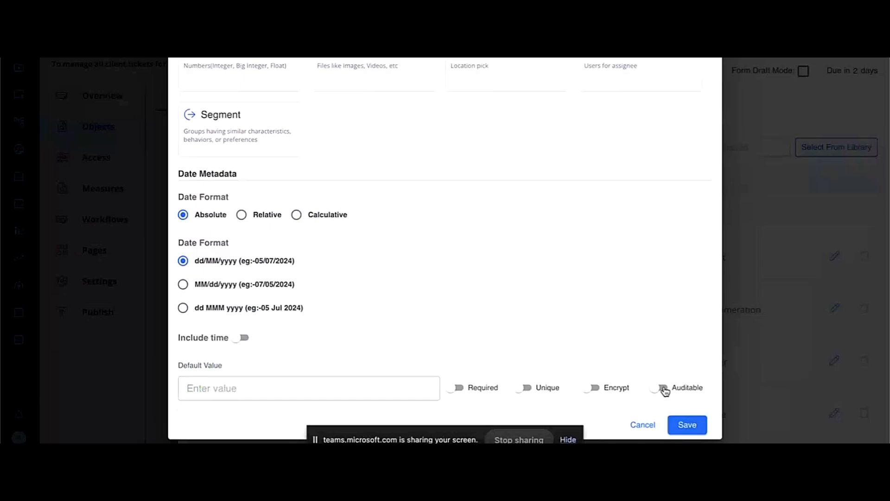
left_click(641, 425)
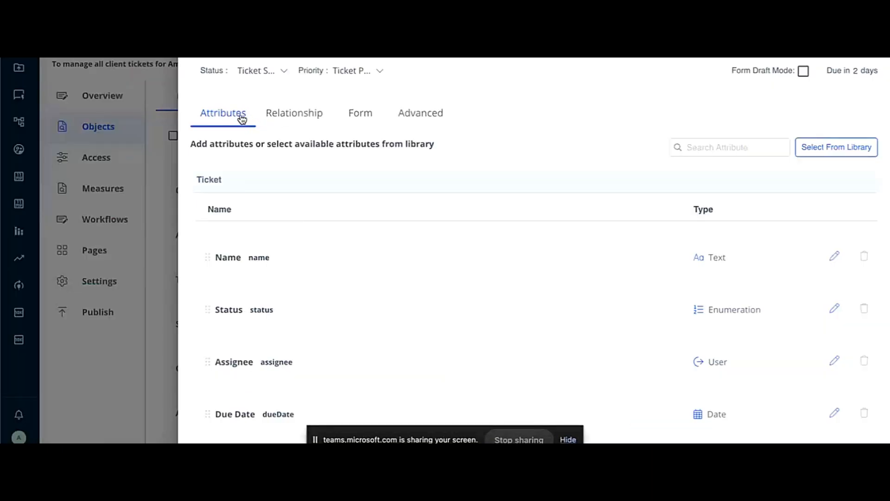
Step: Examine the options for adding a new relation to the Ticket object and close them without saving
left_click(288, 119)
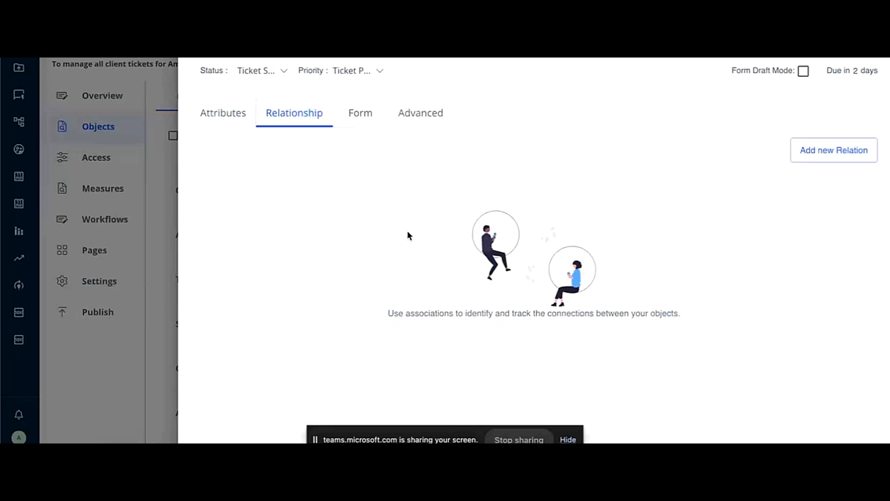
left_click(816, 152)
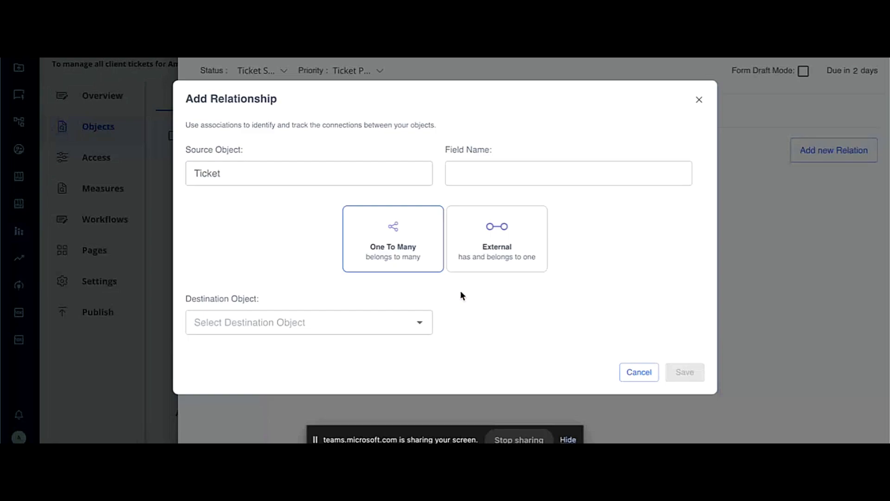
left_click(638, 372)
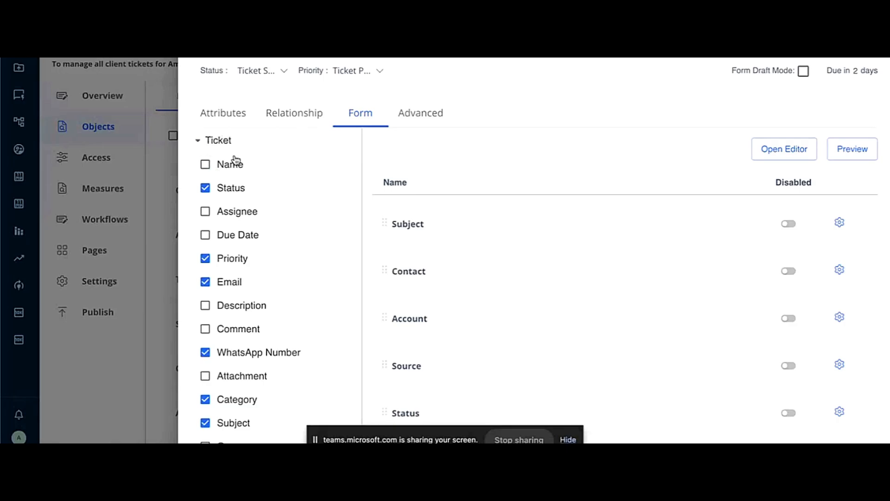
Step: Review the fields included in the Ticket form and preview the rendered form
scroll(233, 318, "down", 3)
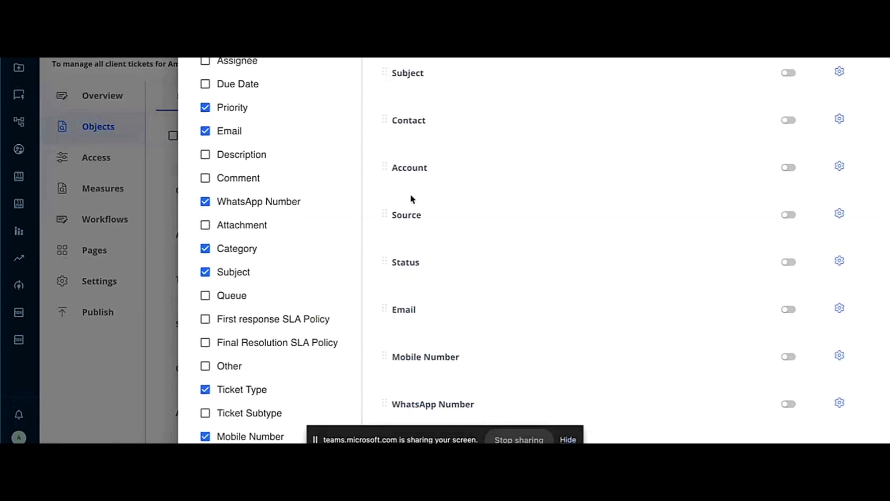
scroll(427, 334, "down", 2)
scroll(429, 340, "up", 2)
left_click_drag(391, 197, 383, 170)
scroll(428, 106, "up", 2)
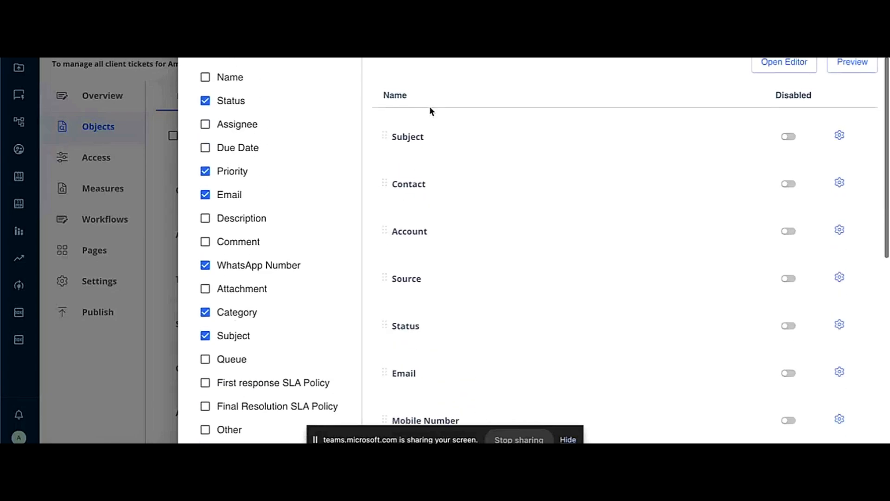
left_click(851, 63)
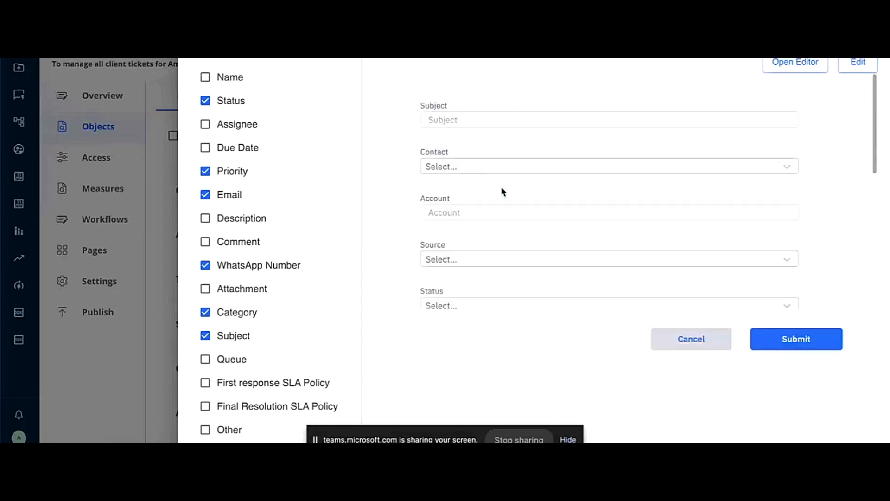
scroll(501, 193, "down", 3)
scroll(502, 187, "up", 1)
scroll(501, 188, "up", 5)
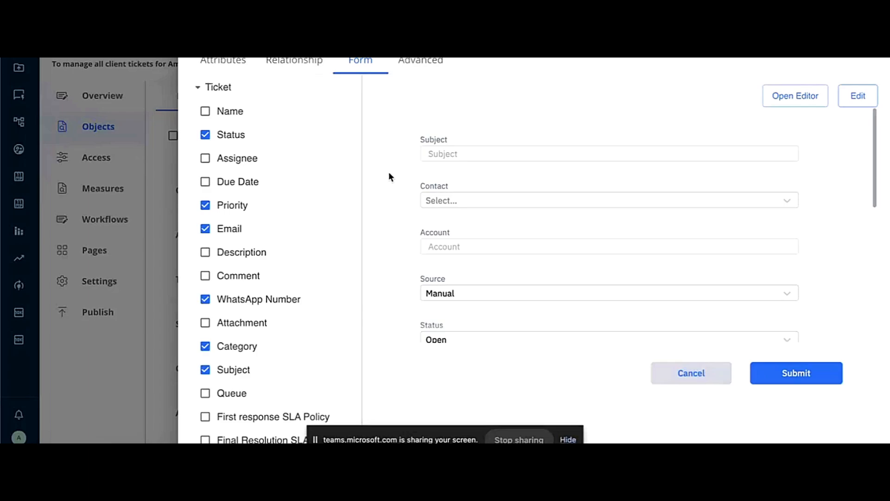
Step: Open the Ticket form in the editor and inspect the Contact dropdown's option labels, events and validation settings
left_click(793, 98)
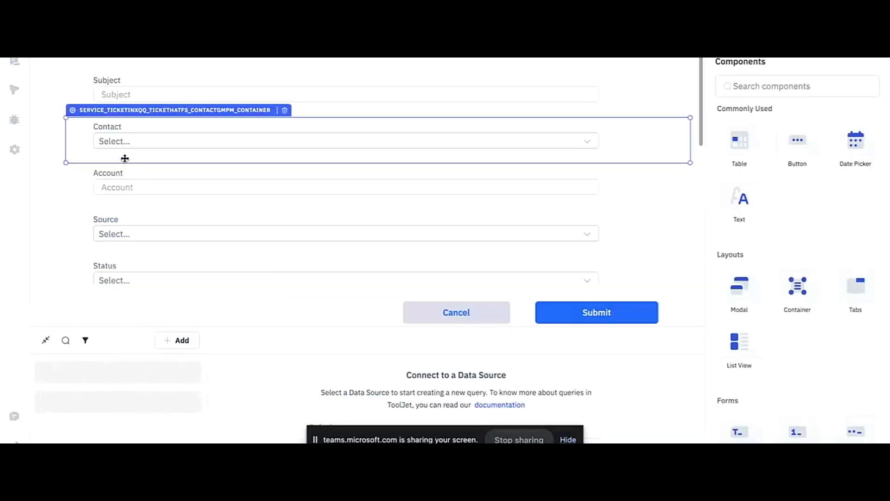
left_click(166, 123)
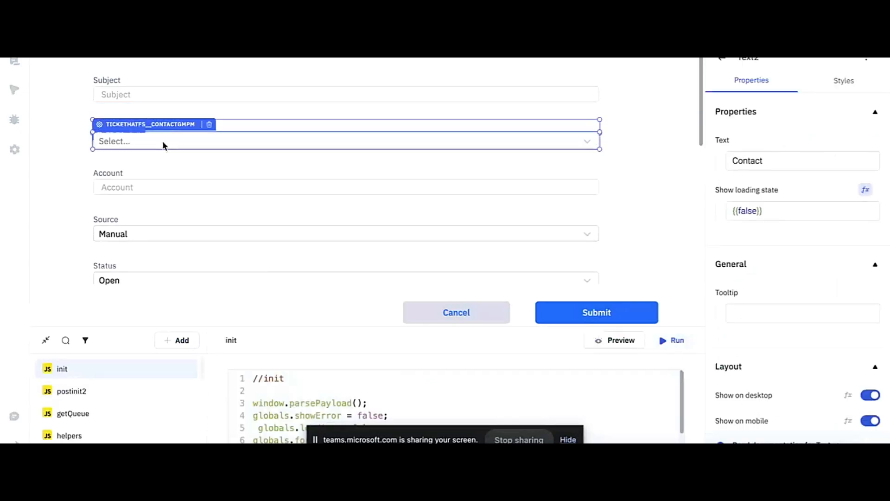
left_click(163, 142)
scroll(814, 278, "down", 4)
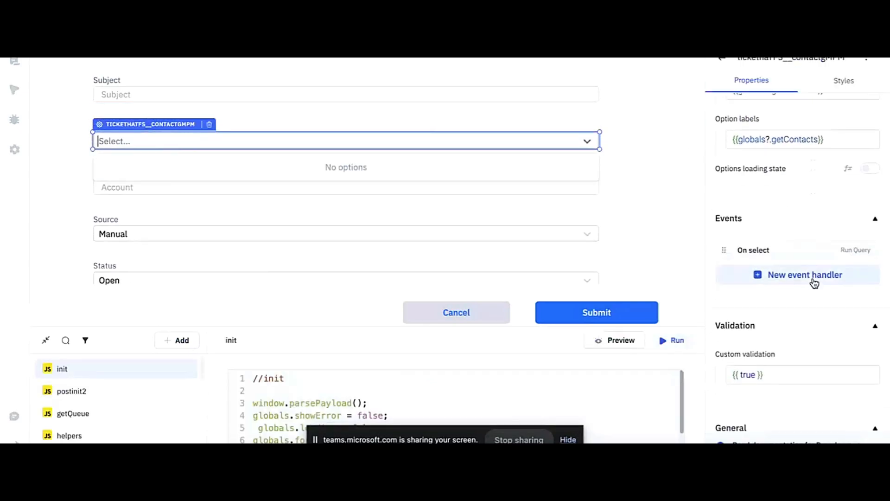
scroll(815, 283, "up", 2)
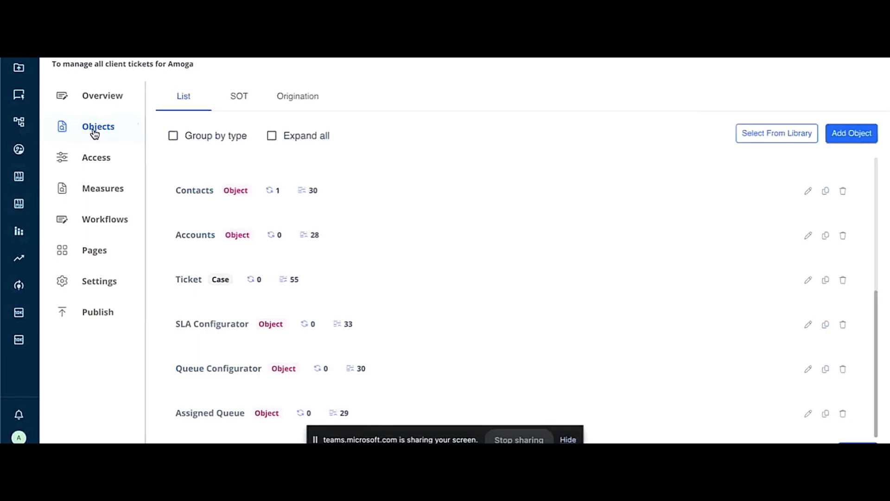
Step: Show the application's workflows, expand the Ticket's Payment task and open its "When Payment Starts" rule for editing
left_click(103, 219)
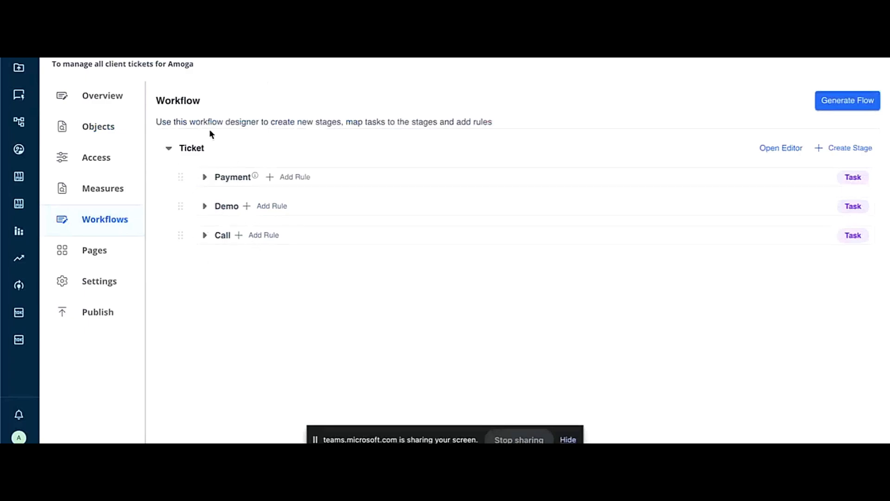
left_click(285, 179)
left_click(288, 196)
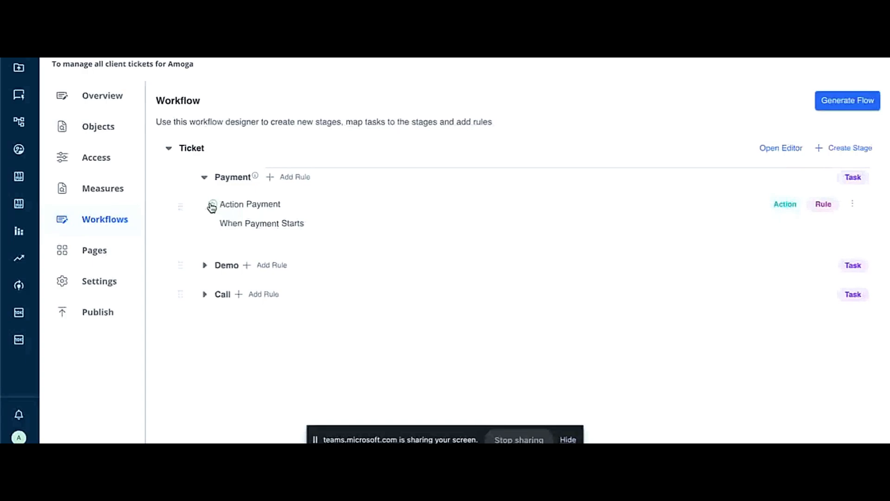
left_click(252, 226)
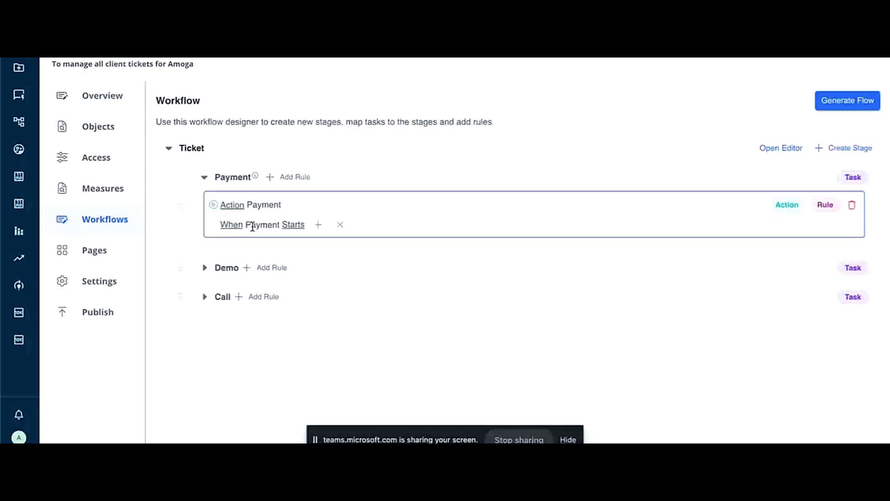
Step: Change the Payment action rule's trigger so that it runs when Payment is Completed
left_click(290, 224)
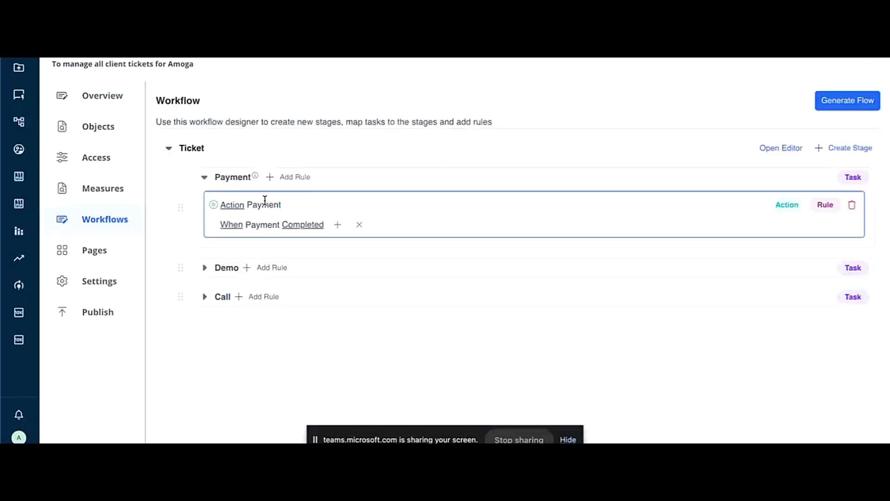
Step: Show the application's pages and open the Ticket Record page for editing
left_click(95, 252)
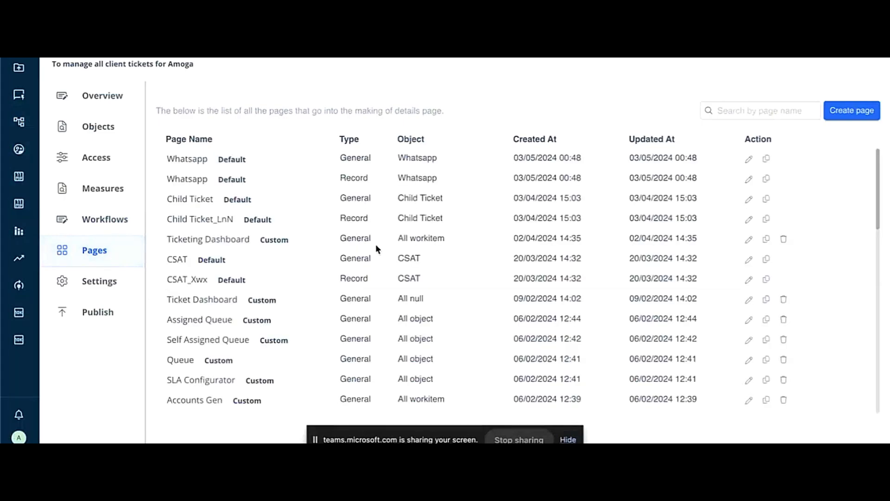
scroll(488, 251, "down", 10)
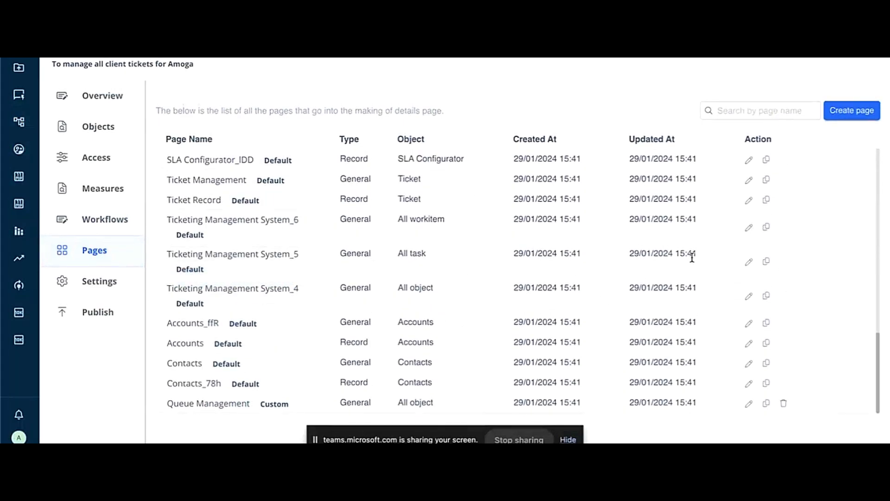
scroll(697, 248, "up", 1)
left_click(747, 223)
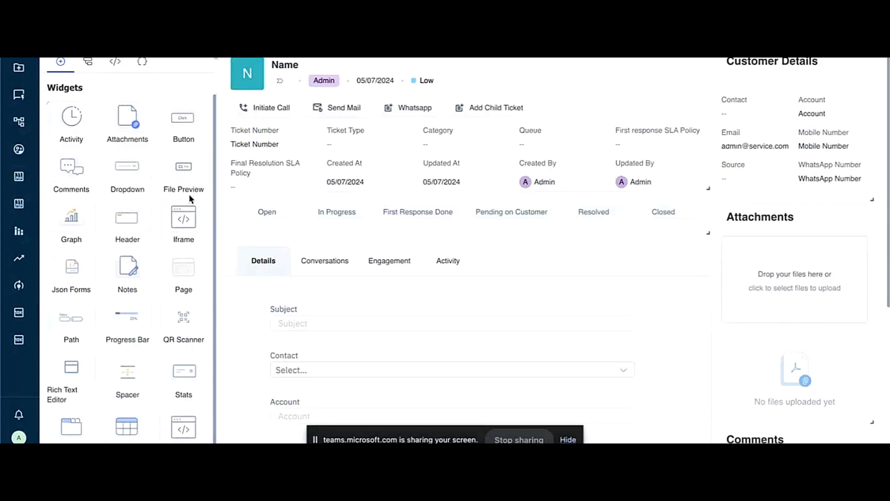
Step: Add a second Header widget above the existing header on the Ticket Record page and review its attributes
scroll(102, 280, "down", 1)
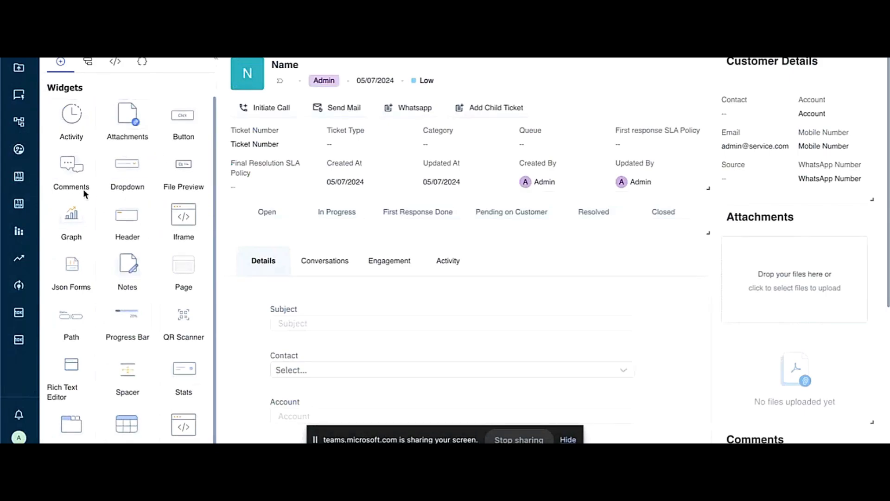
left_click_drag(121, 208, 337, 75)
scroll(417, 79, "up", 3)
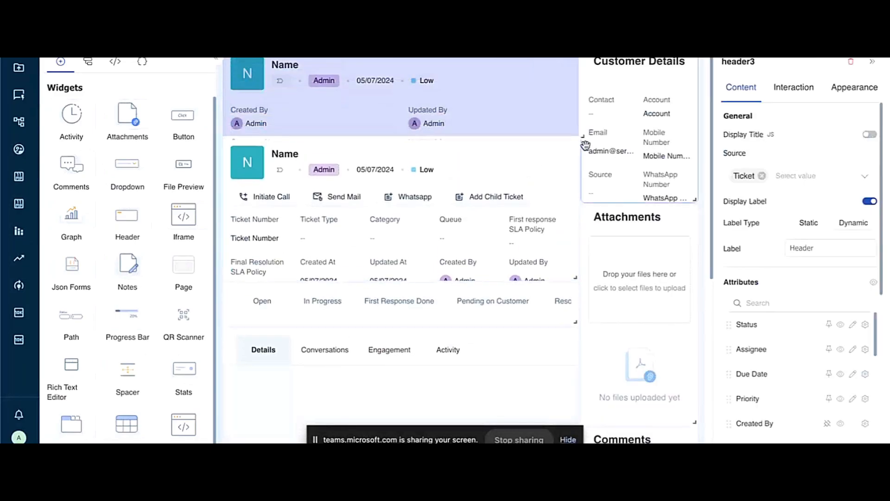
scroll(816, 393, "down", 2)
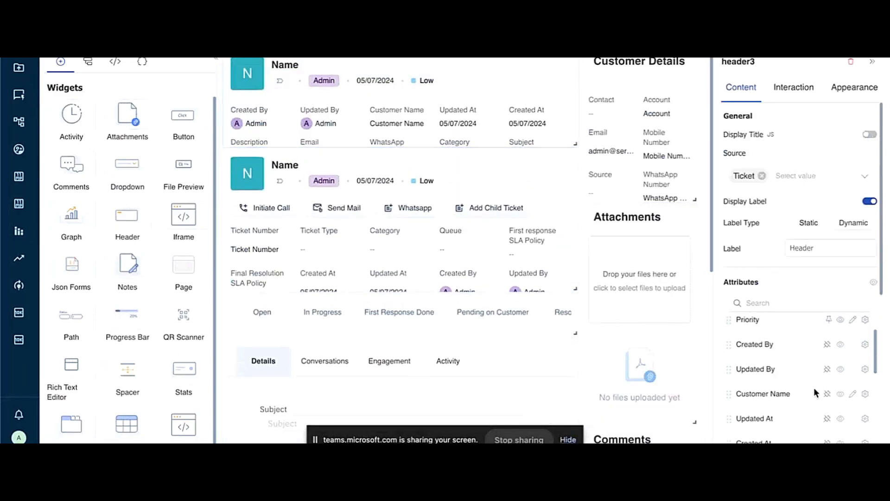
scroll(816, 394, "up", 2)
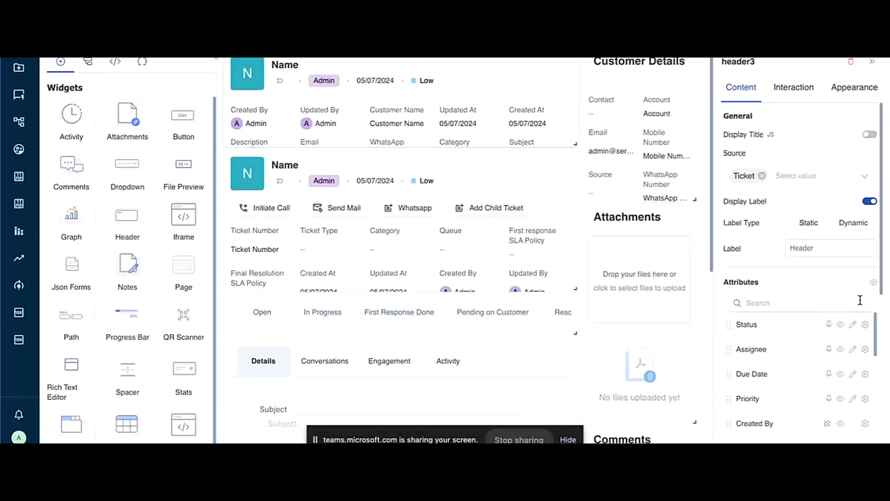
Step: Try to hide the Status attribute in the added header, and delete that header from the page
left_click(840, 325)
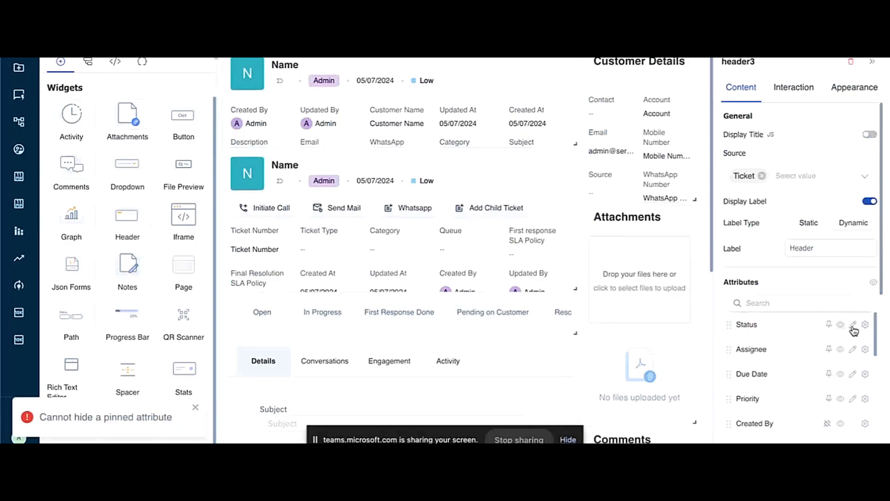
left_click(203, 407)
scroll(830, 358, "down", 3)
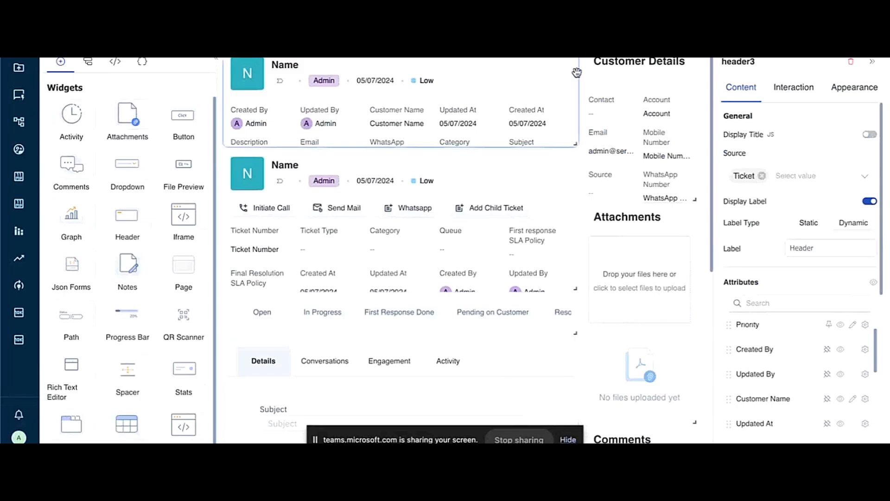
left_click(851, 62)
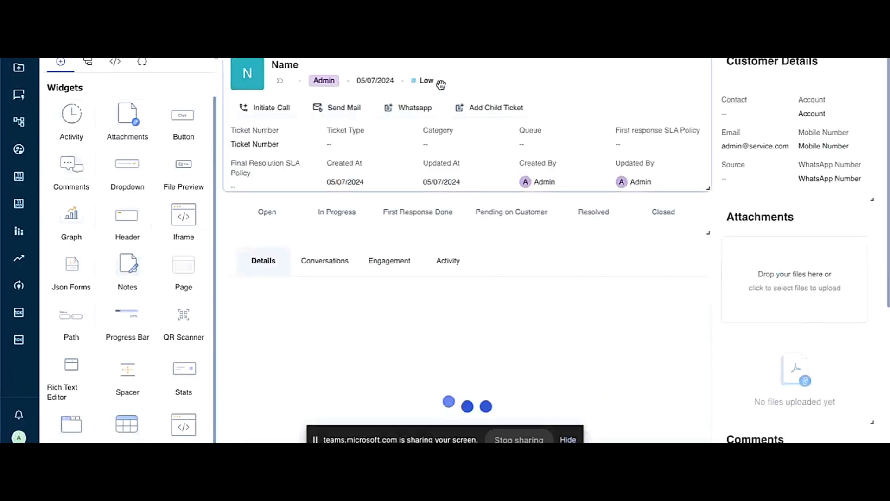
Step: Reorder the tabs widget below the status path so that Details comes last, after Activity
mouse_move(618, 76)
left_mouse_down()
mouse_move(602, 294)
mouse_move(602, 153)
mouse_move(625, 117)
mouse_move(610, 76)
left_mouse_up()
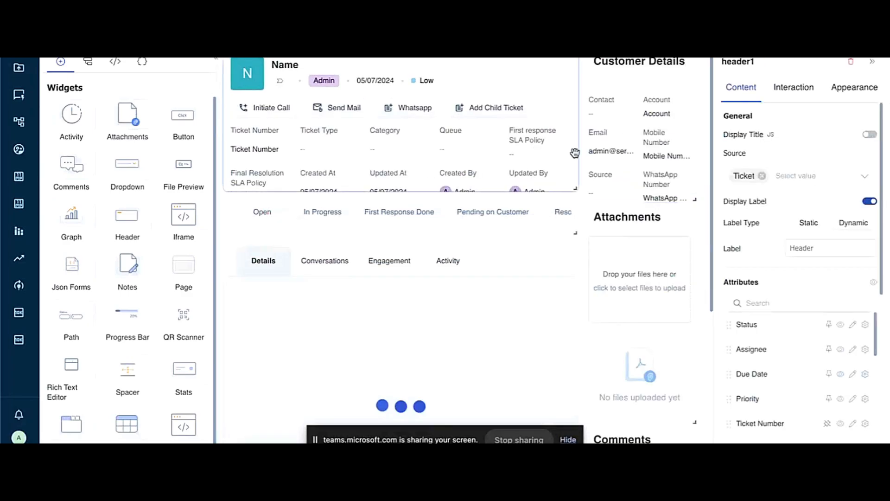
left_click(439, 318)
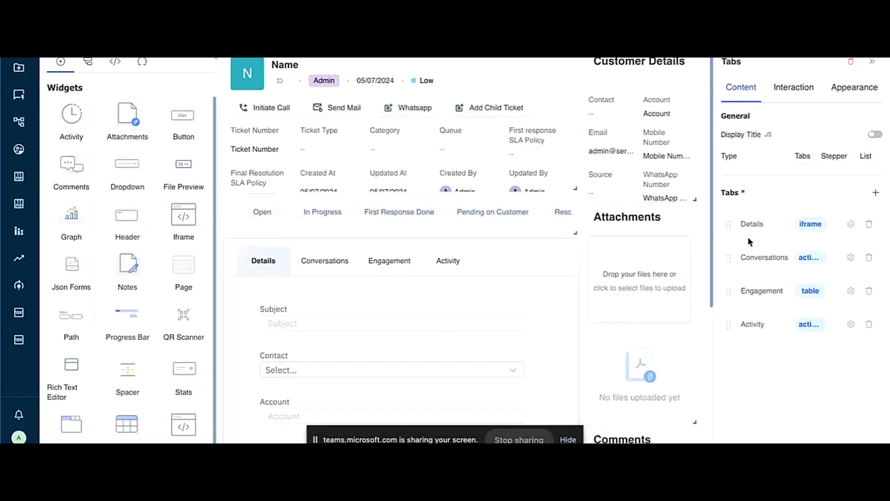
left_click_drag(726, 223, 727, 338)
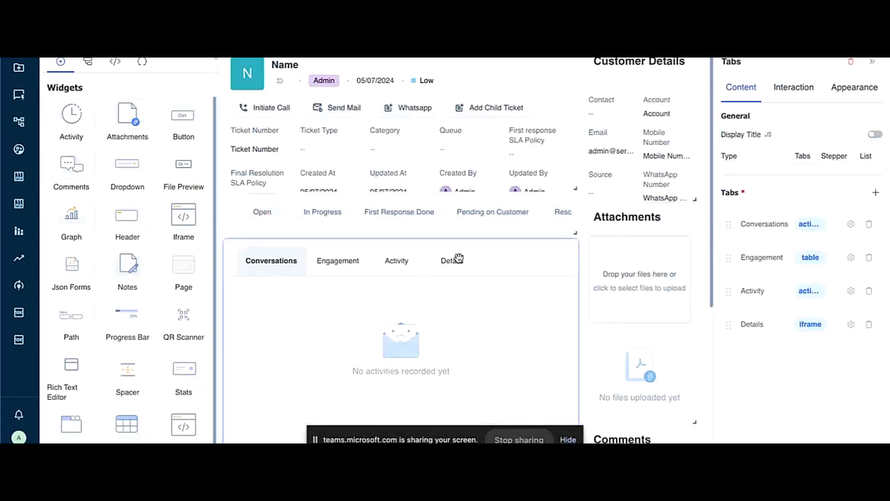
Step: Inspect the content settings of the Customer Details, Attachments and Comments widgets on the Ticket Record page
left_click(634, 139)
left_click(631, 261)
scroll(635, 325, "down", 2)
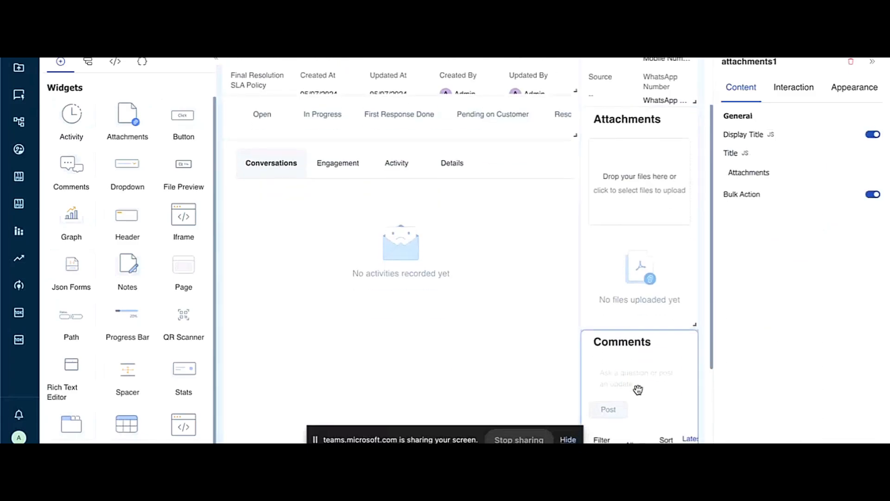
left_click(638, 390)
scroll(642, 366, "down", 3)
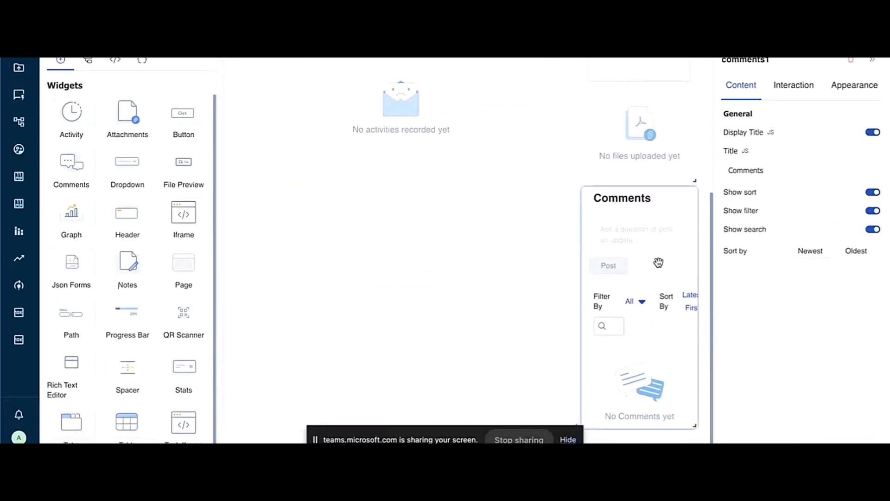
scroll(658, 262, "up", 5)
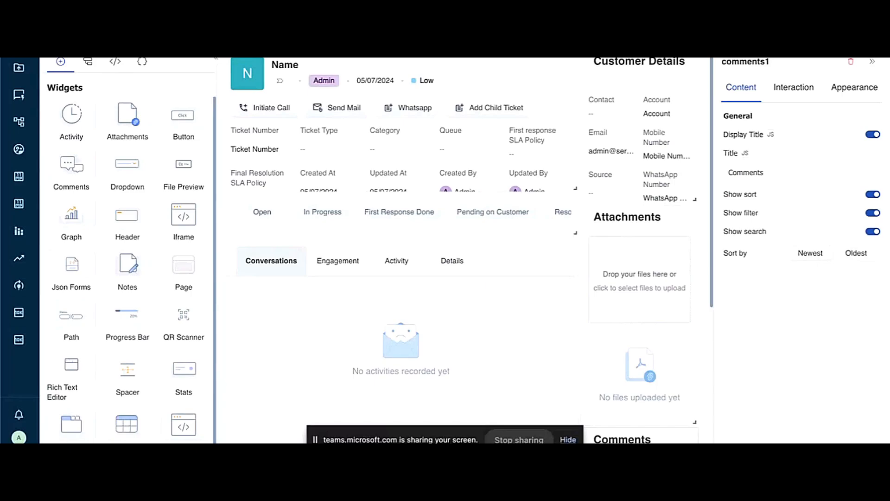
Step: Leave the page editor, open the permissions for Ticketing Management System and expand the Admin role
left_click(186, 47)
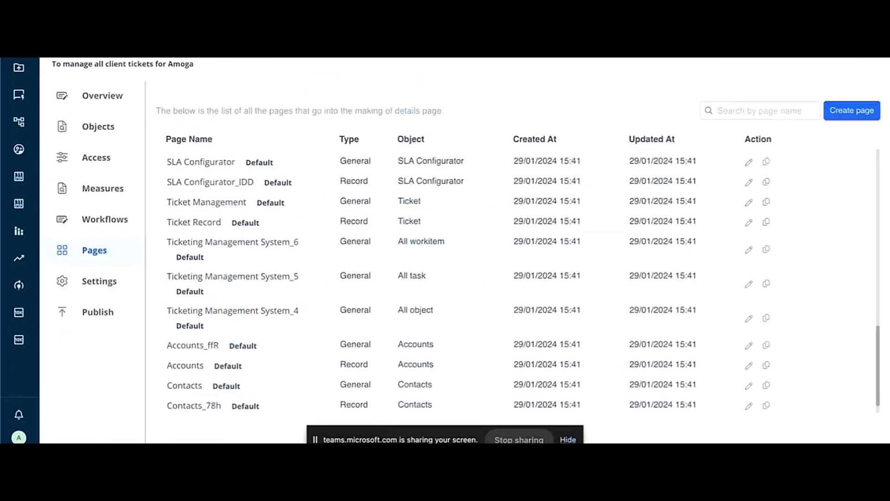
left_click(60, 47)
left_click(99, 79)
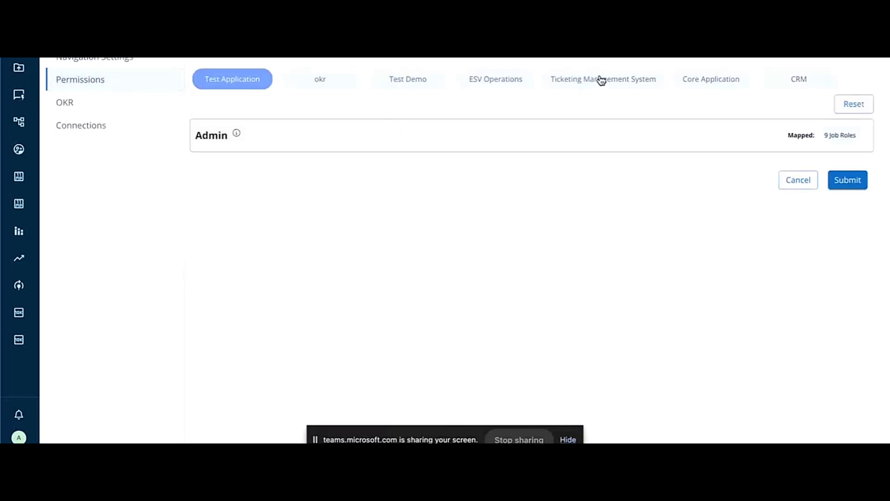
left_click(601, 80)
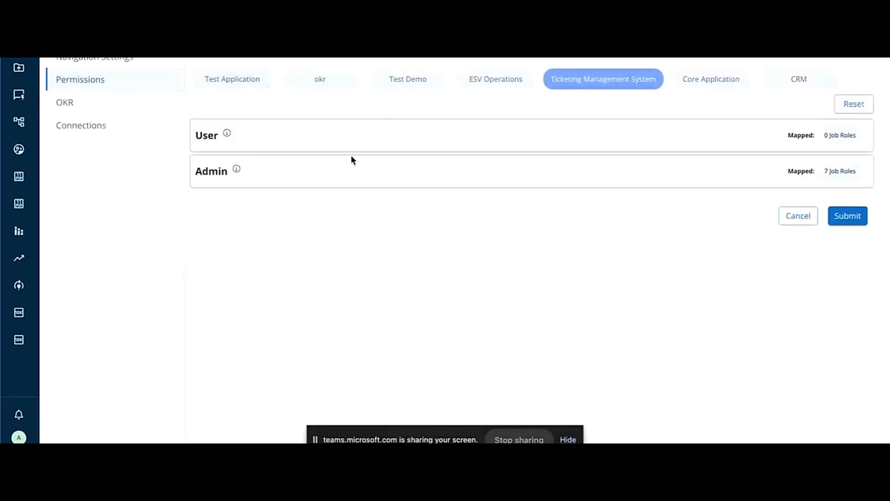
left_click(335, 122)
left_click(329, 134)
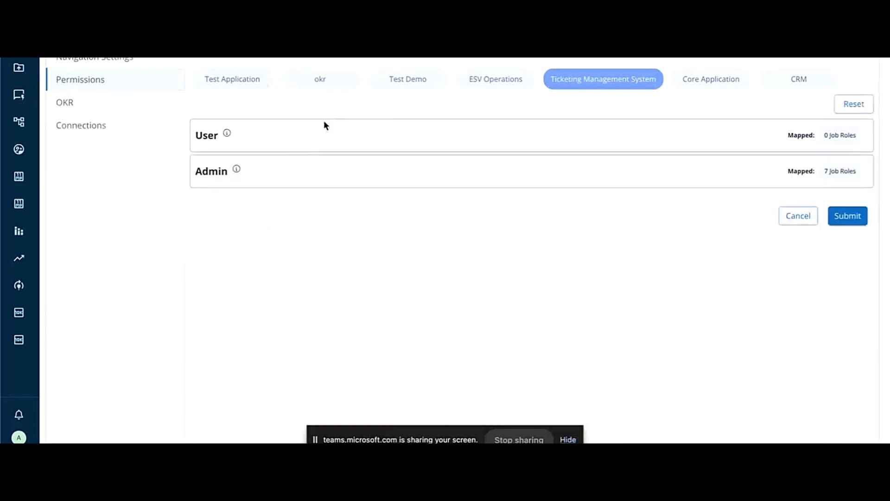
left_click(263, 173)
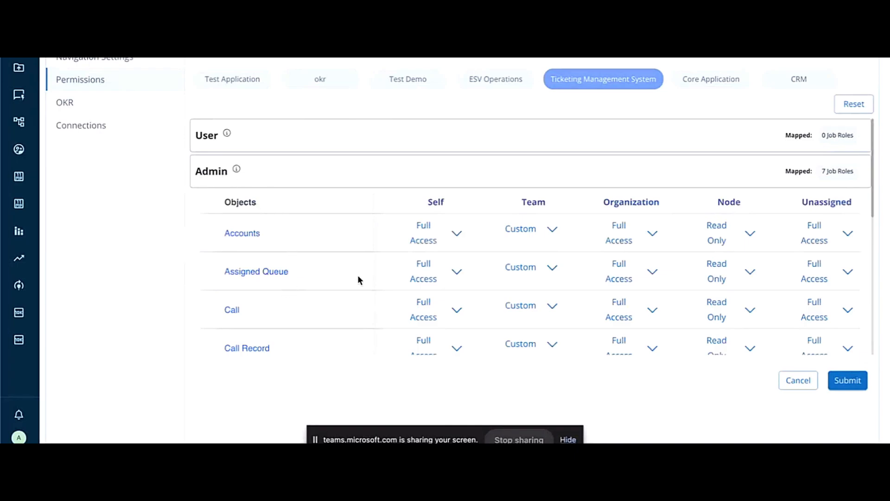
Step: Review the Admin role's access levels for each object and examine the Ticket object's Self access options, including the custom ones
scroll(358, 277, "down", 3)
scroll(358, 277, "up", 2)
scroll(358, 277, "down", 2)
scroll(356, 275, "up", 1)
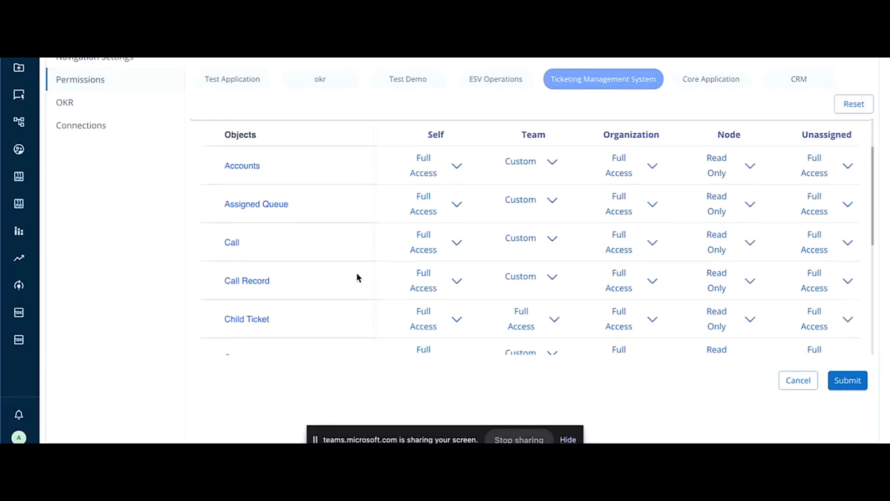
scroll(356, 277, "down", 5)
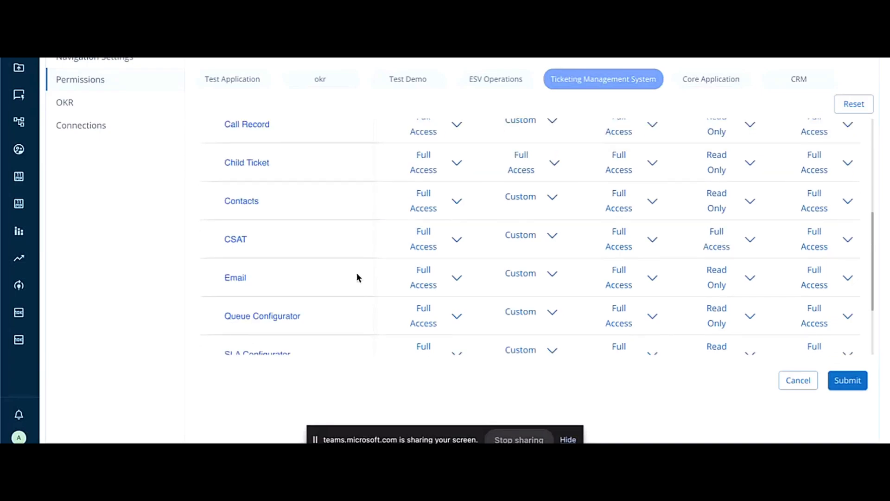
left_click(425, 289)
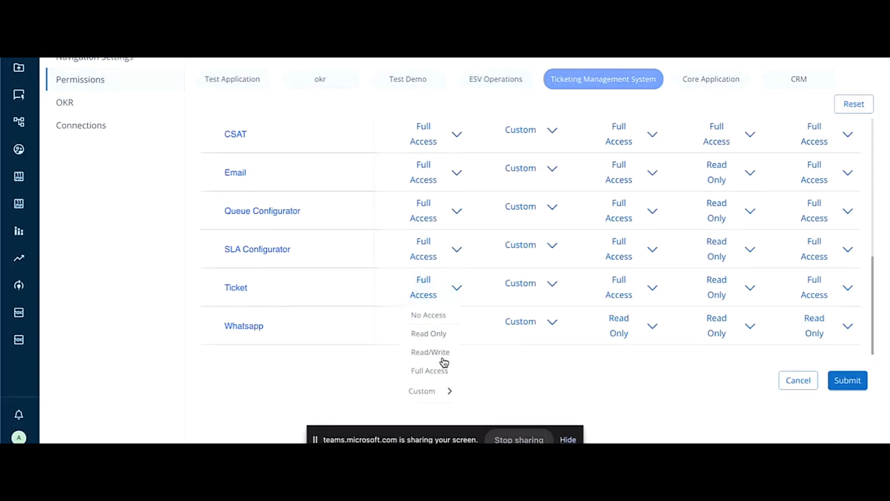
mouse_move(445, 390)
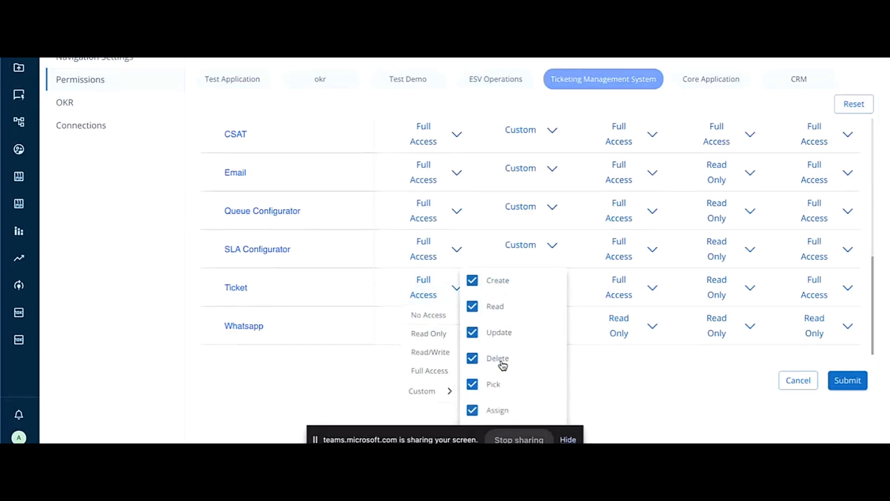
left_click(314, 387)
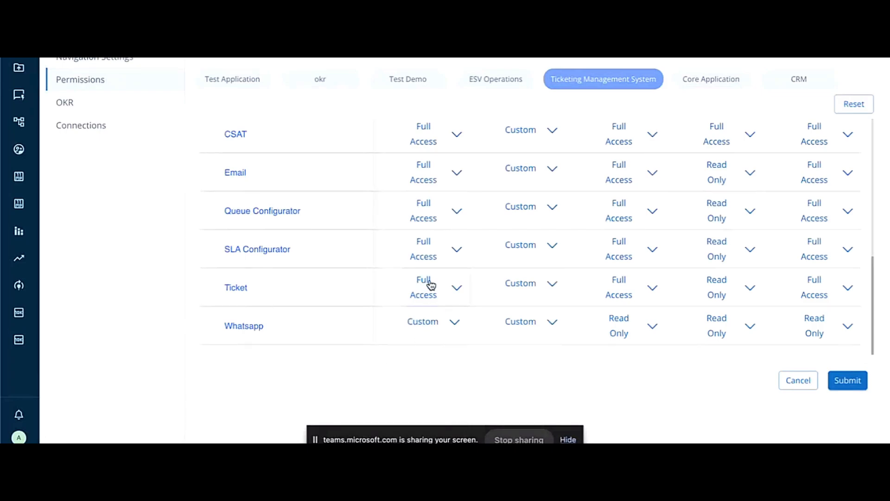
scroll(453, 205, "up", 3)
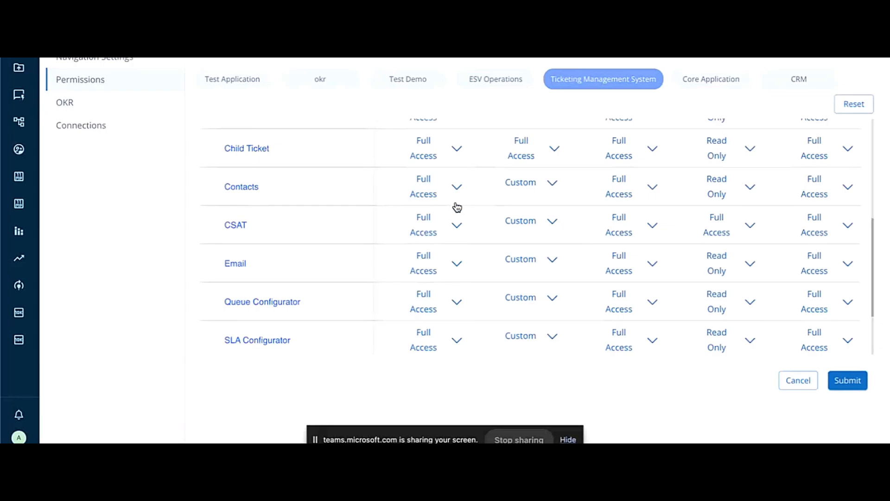
scroll(456, 207, "up", 6)
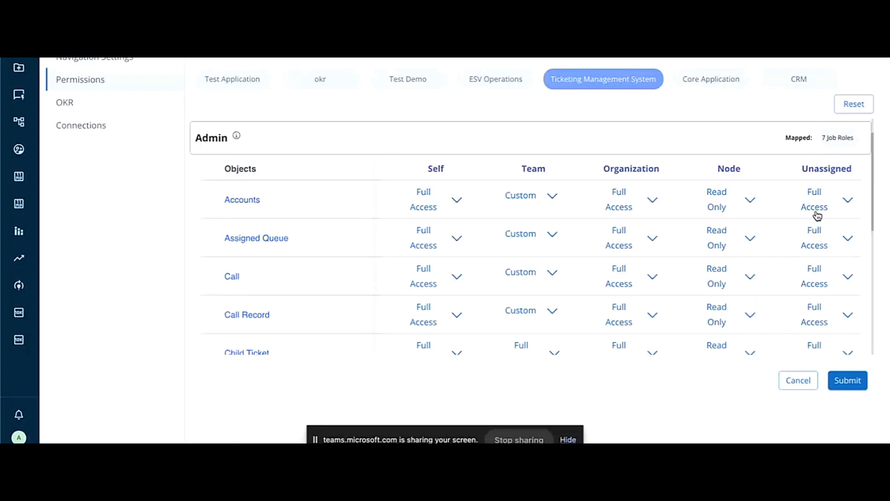
scroll(817, 215, "down", 5)
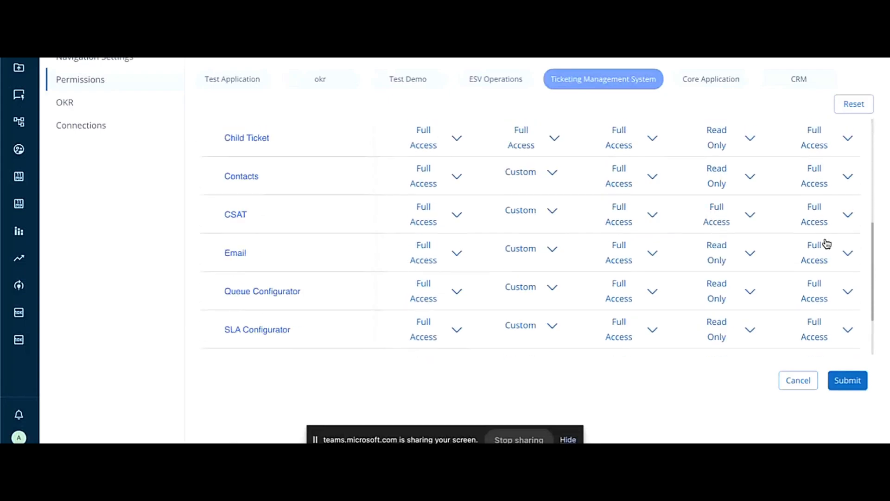
Step: Open the Automation area and browse the existing flows, including those belonging to Ticketing Management System
left_click(19, 285)
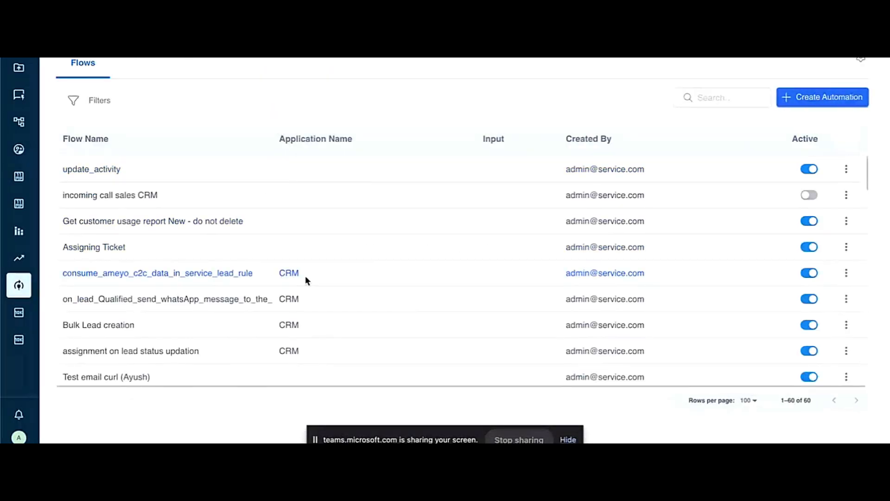
scroll(194, 279, "down", 10)
scroll(143, 221, "down", 2)
scroll(144, 222, "up", 3)
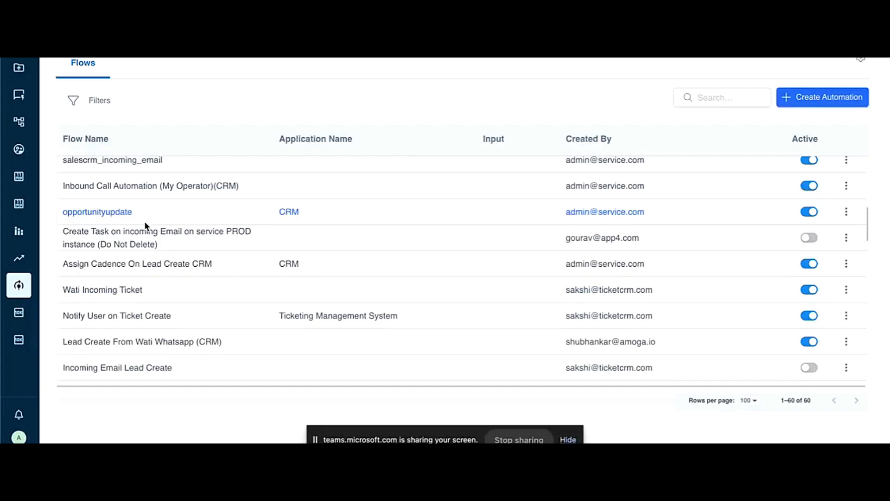
scroll(327, 297, "down", 5)
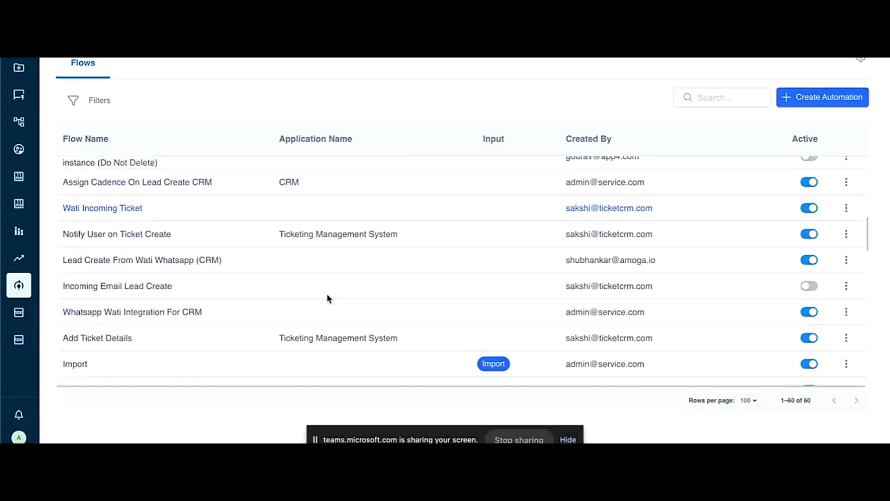
scroll(612, 252, "down", 5)
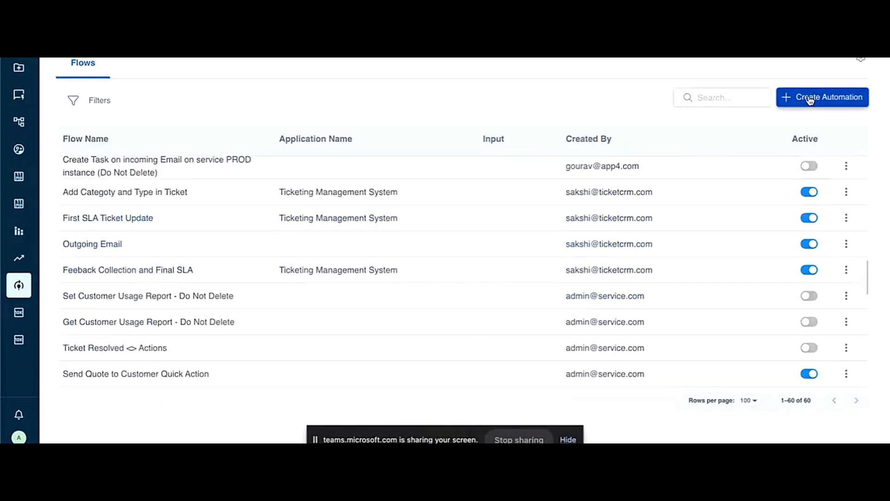
Step: Create an automation for the Ticketing Management System application and give it an internal trigger
left_click(782, 96)
left_click(147, 118)
left_click(160, 252)
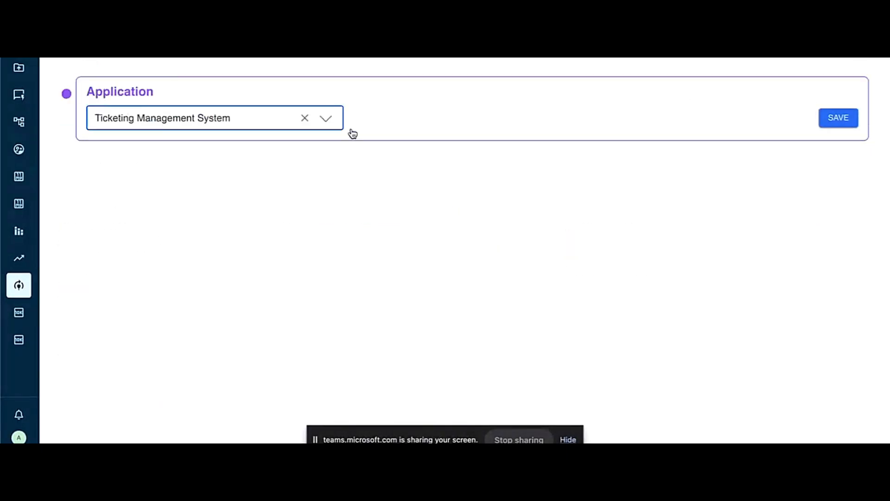
left_click(838, 117)
left_click(120, 145)
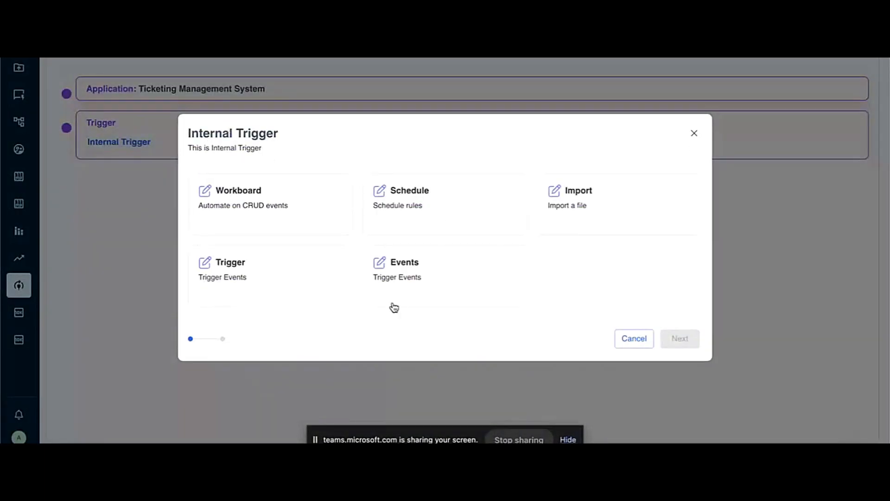
Step: Configure the internal trigger as a Workboard event for the Ticketing Management System's Ticket object, firing On Status Update
left_click(255, 204)
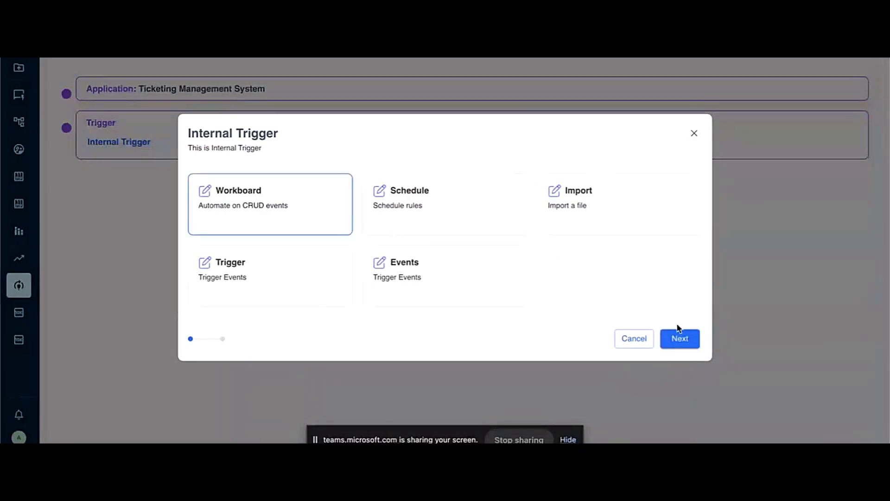
left_click(677, 335)
left_click(274, 199)
left_click(274, 335)
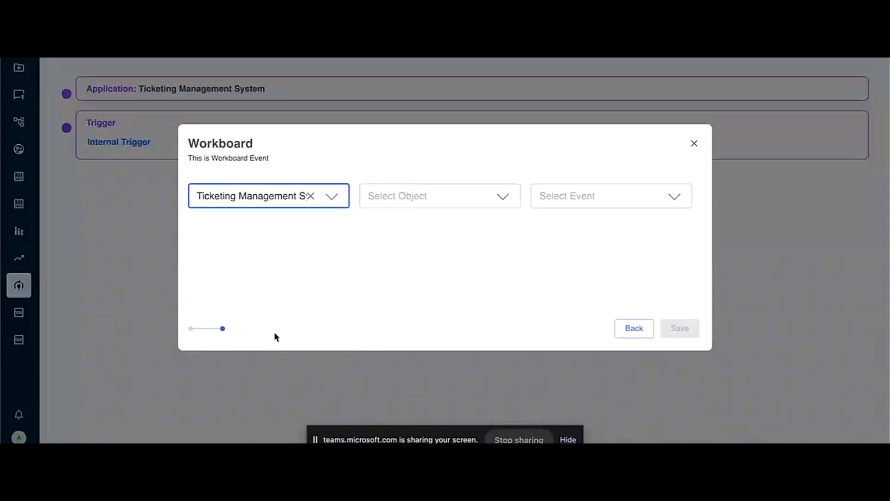
left_click(419, 202)
scroll(417, 361, "down", 1)
left_click(413, 349)
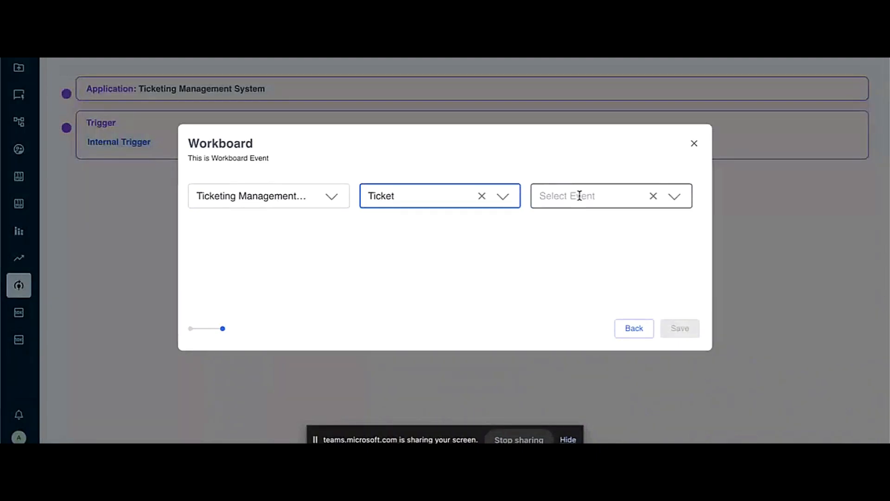
left_click(579, 195)
left_click(595, 291)
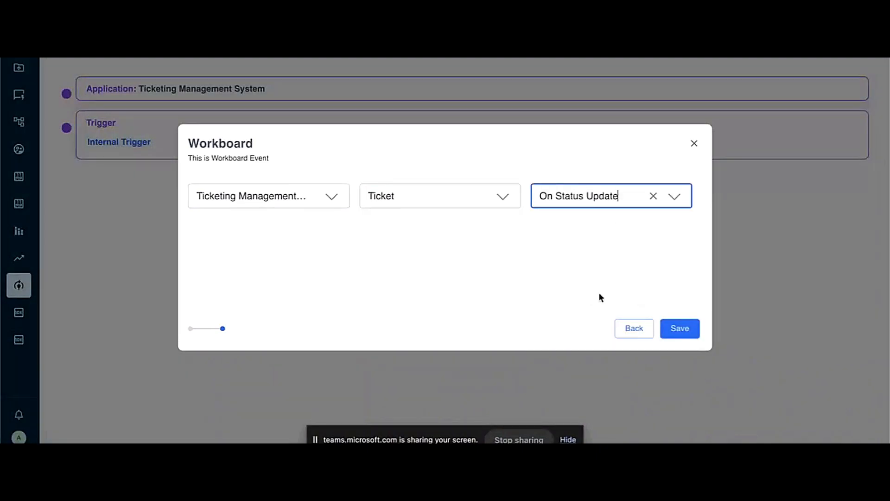
left_click(678, 329)
Step: Check the available condition types and add a Send Mail Sendgrid action to the flow
left_click(120, 148)
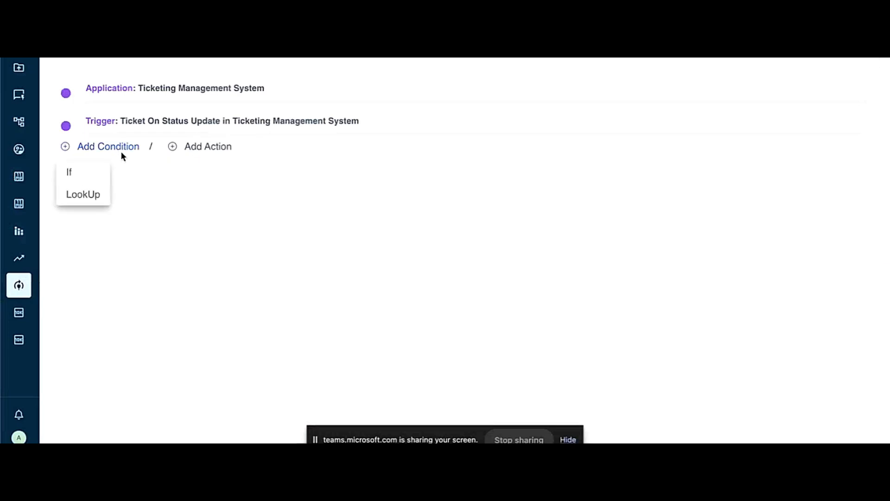
left_click(117, 175)
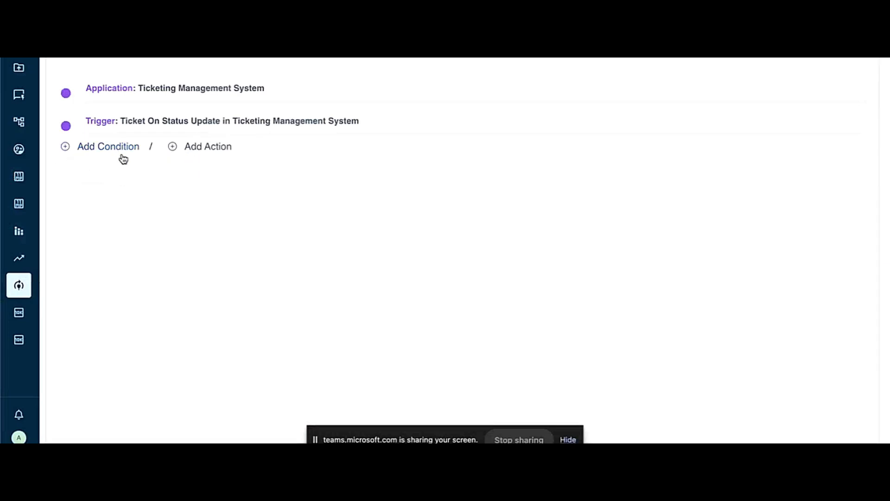
left_click(195, 147)
left_click(131, 191)
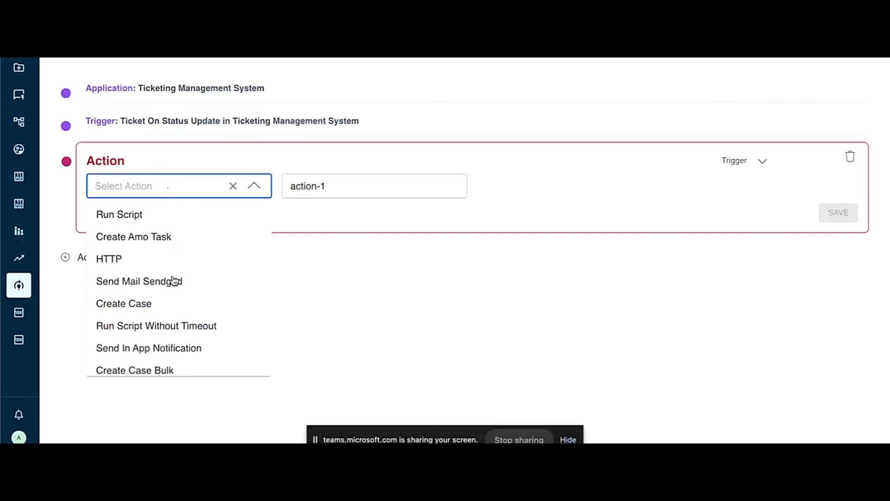
scroll(173, 280, "down", 1)
scroll(173, 280, "up", 1)
scroll(169, 311, "down", 1)
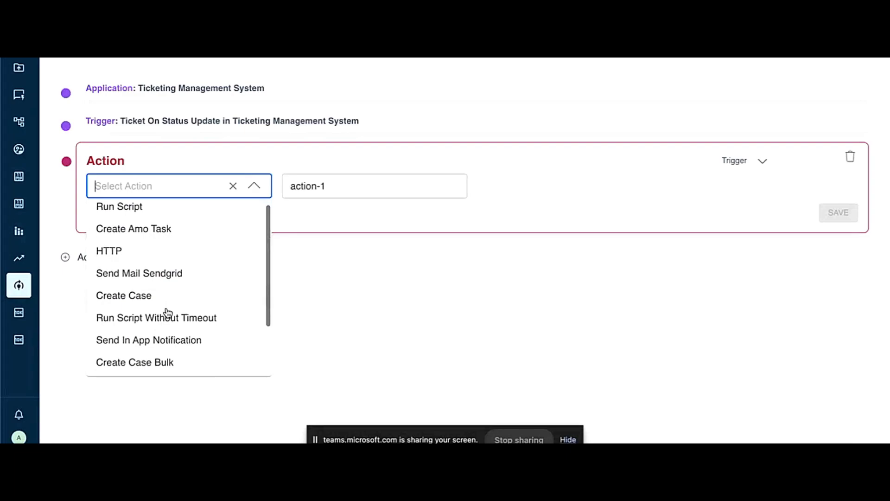
left_click(140, 279)
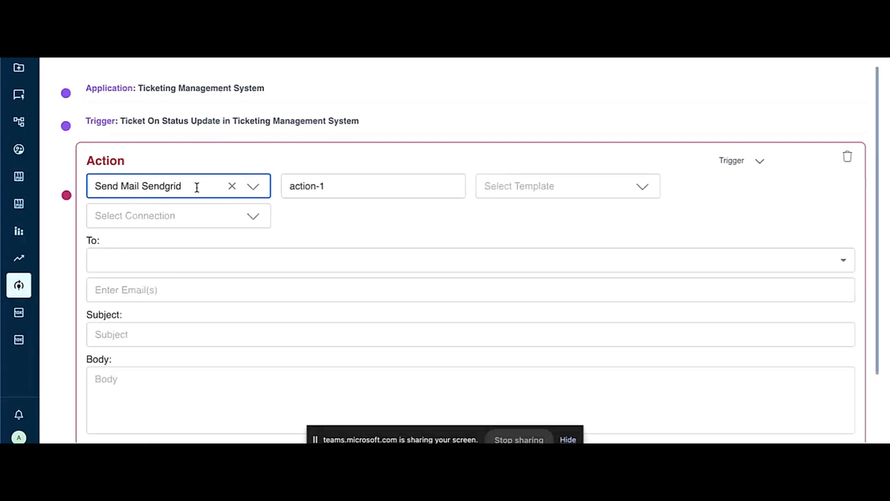
Step: Apply the service.email.lead.assigned template and the Sendgrid connection to the mail action
left_click(515, 183)
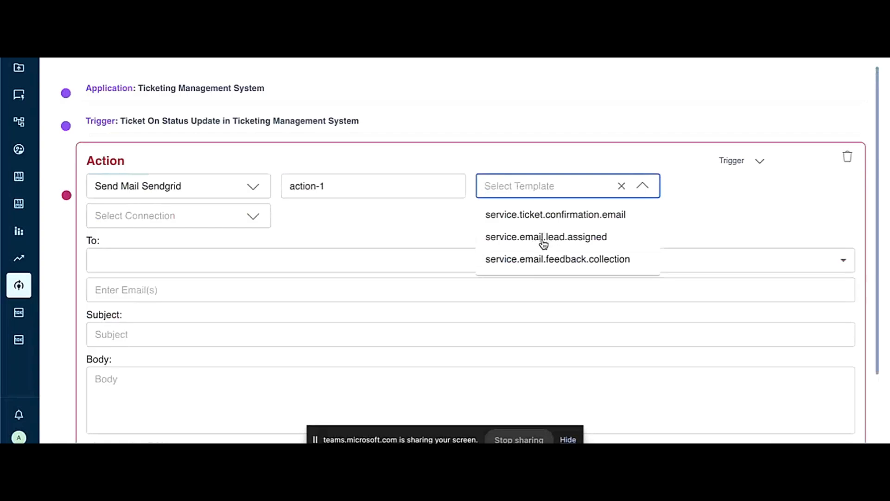
left_click(517, 237)
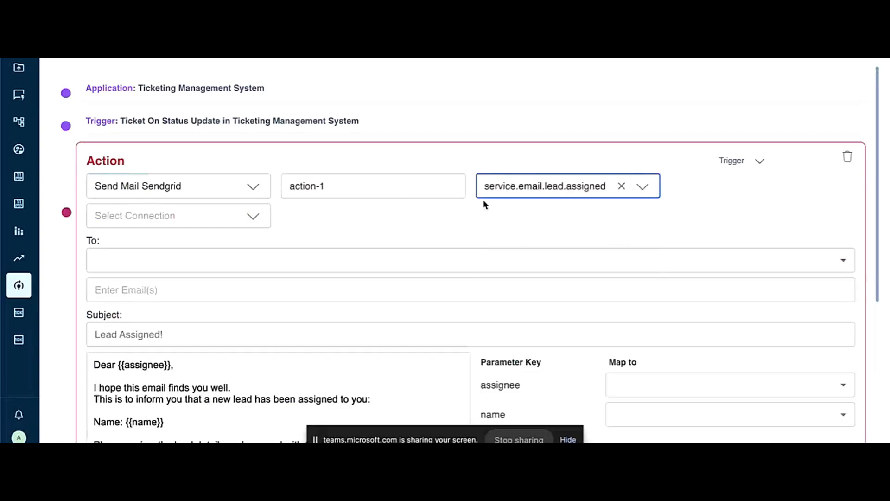
left_click(180, 213)
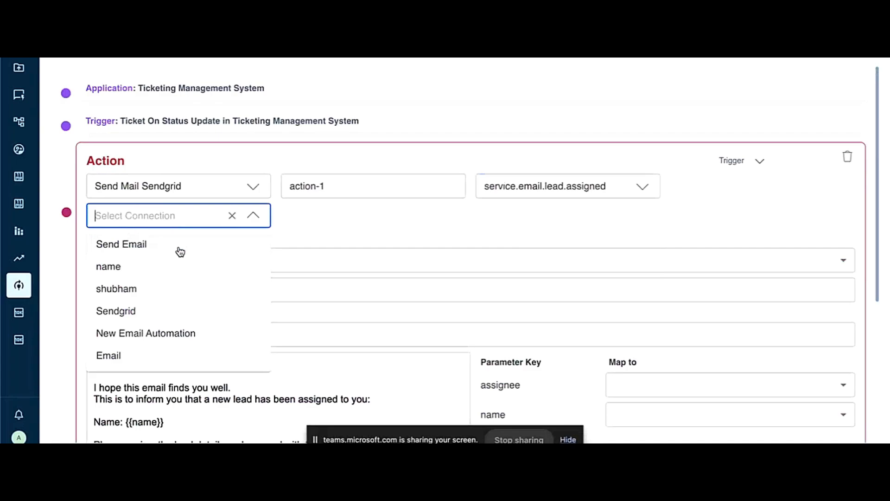
left_click(142, 310)
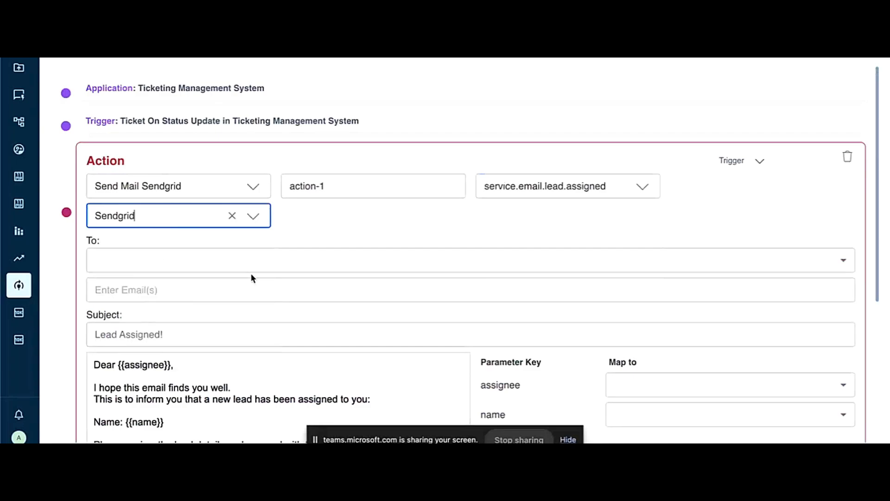
Step: Address the mail action to the ticket's Email field
left_click(161, 267)
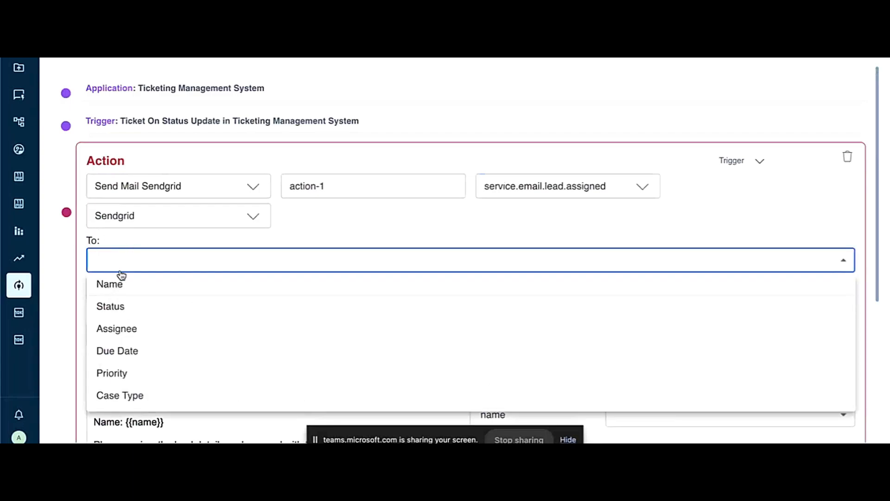
scroll(145, 352, "down", 2)
scroll(147, 357, "up", 1)
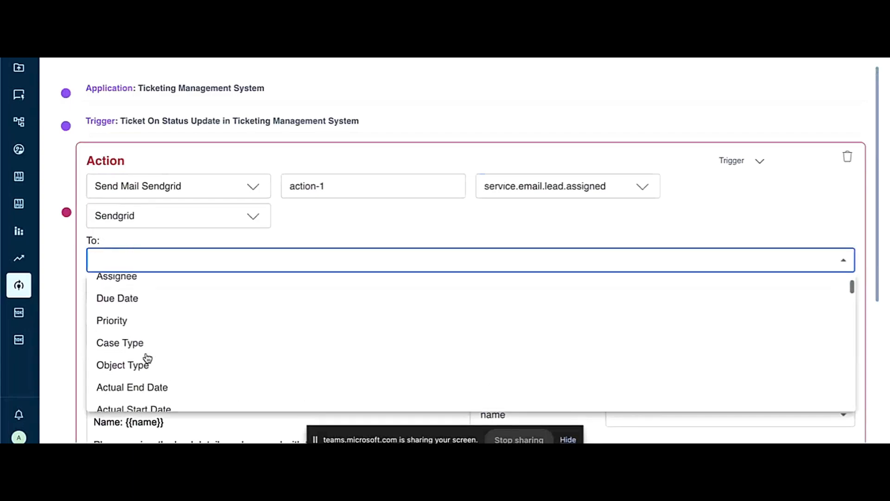
scroll(135, 347, "down", 8)
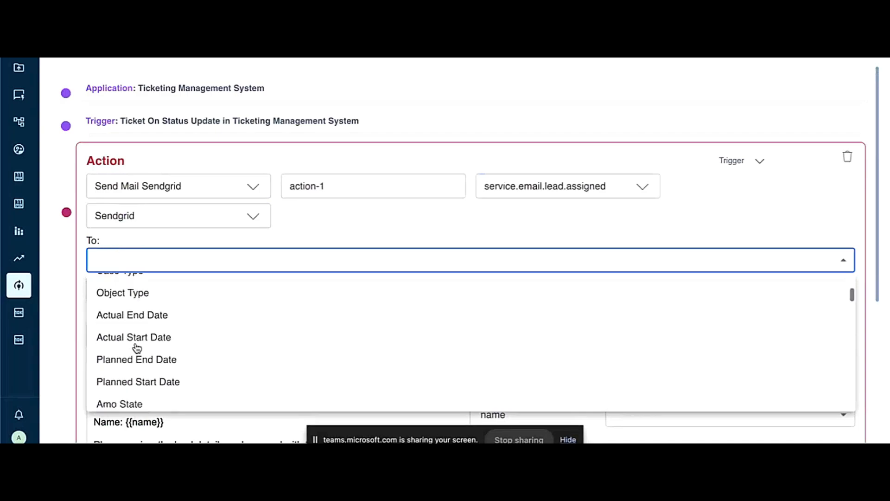
left_click(147, 346)
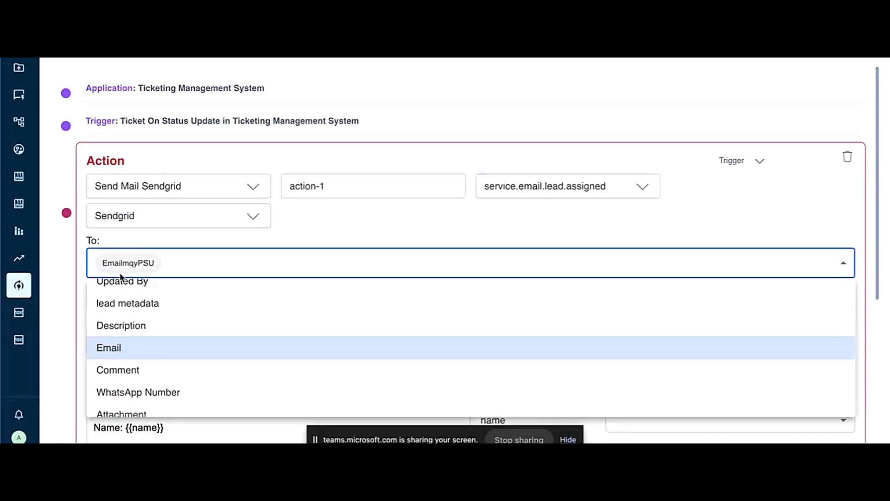
left_click(79, 258)
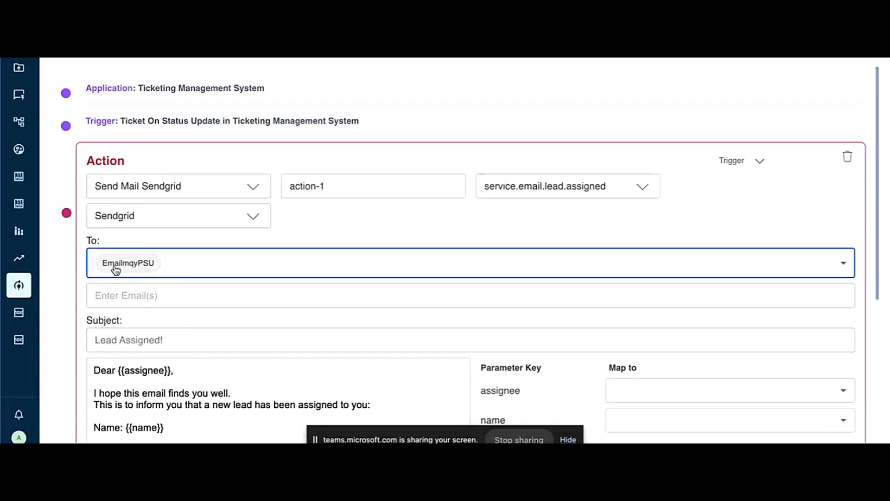
Step: Review the email template's body, its parameter mappings and the auto-populate fields
scroll(116, 268, "down", 1)
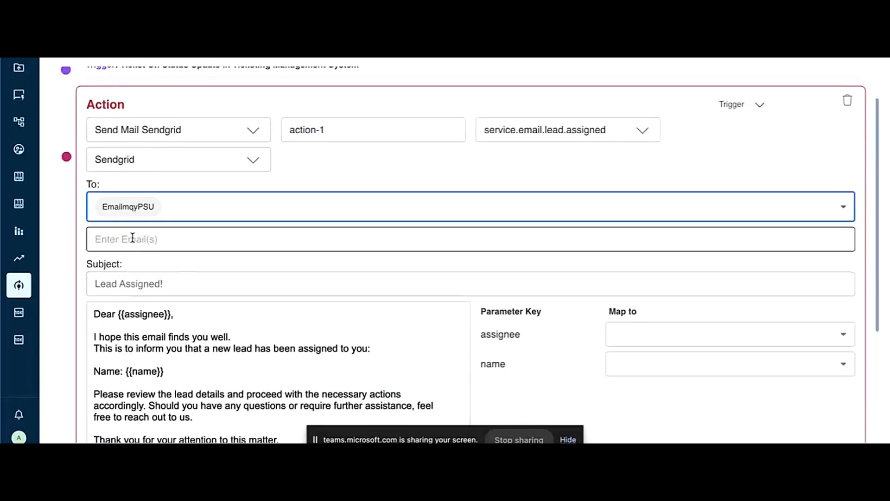
scroll(167, 236, "down", 3)
scroll(167, 236, "down", 1)
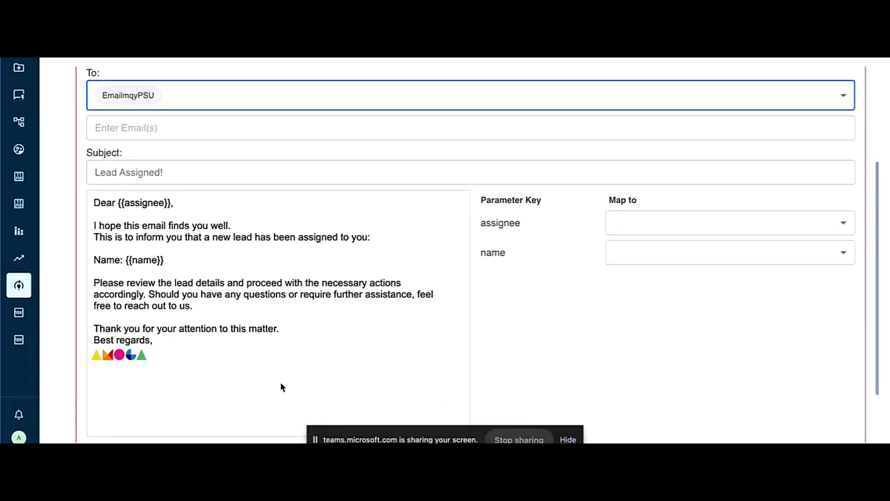
scroll(135, 248, "down", 1)
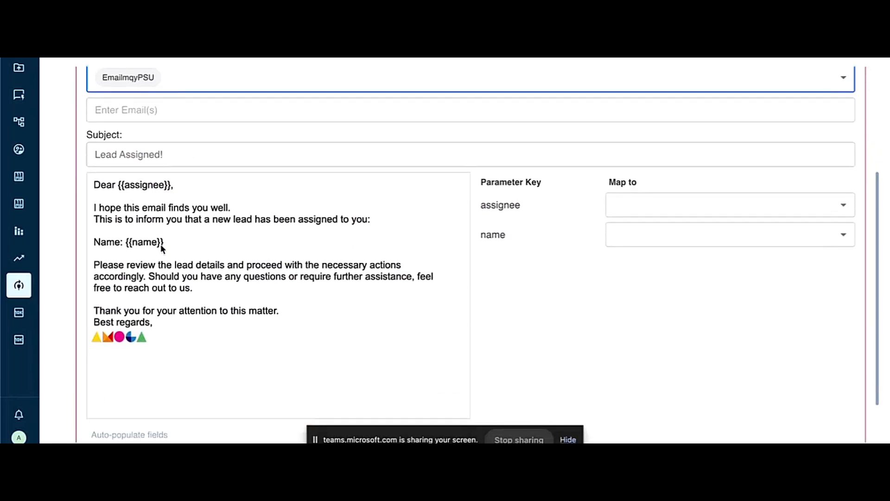
scroll(238, 271, "down", 3)
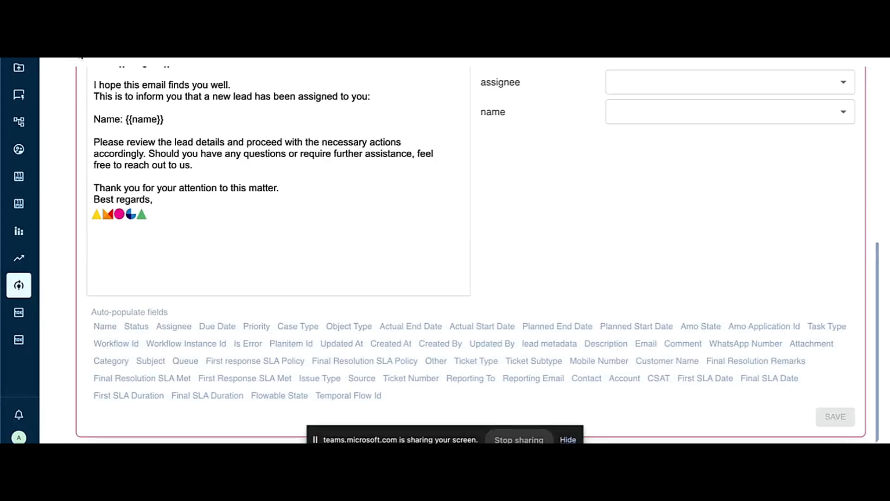
Step: Leave the automation editor without saving the action and browse the list of flows
left_click(80, 55)
scroll(407, 241, "down", 2)
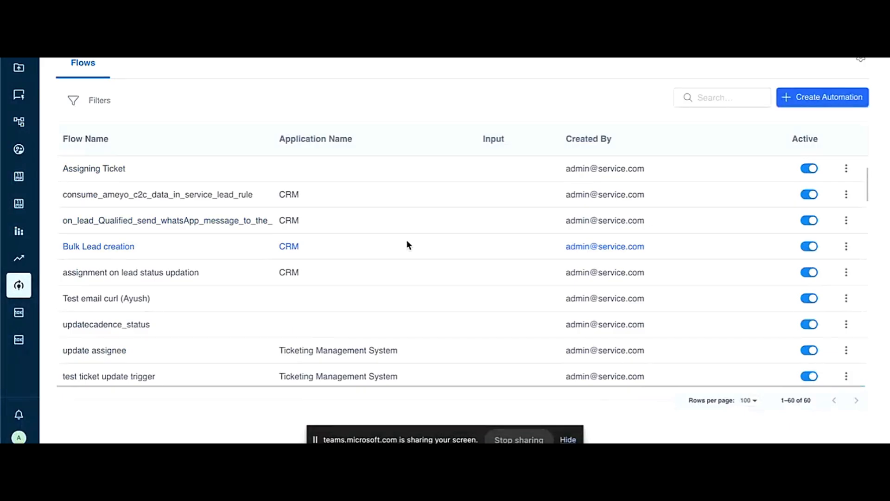
scroll(407, 245, "down", 3)
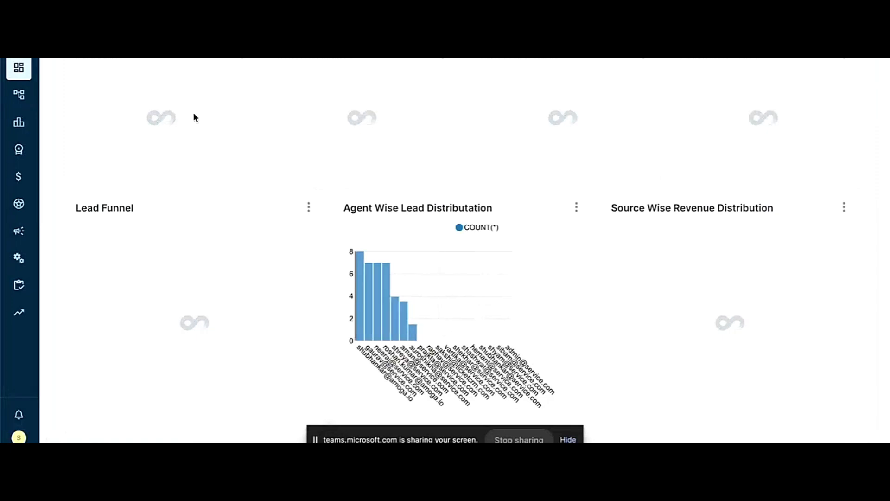
Step: Examine the lead, revenue and opportunity charts on the dashboard
scroll(408, 299, "down", 6)
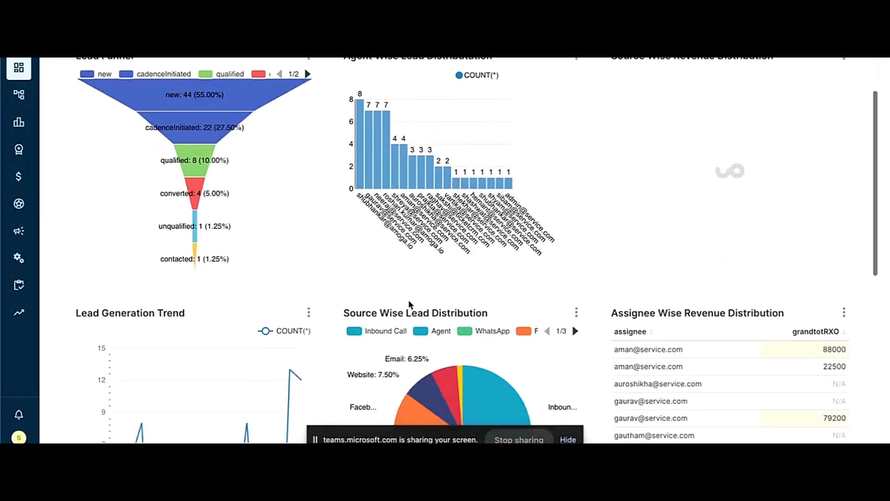
scroll(453, 297, "down", 3)
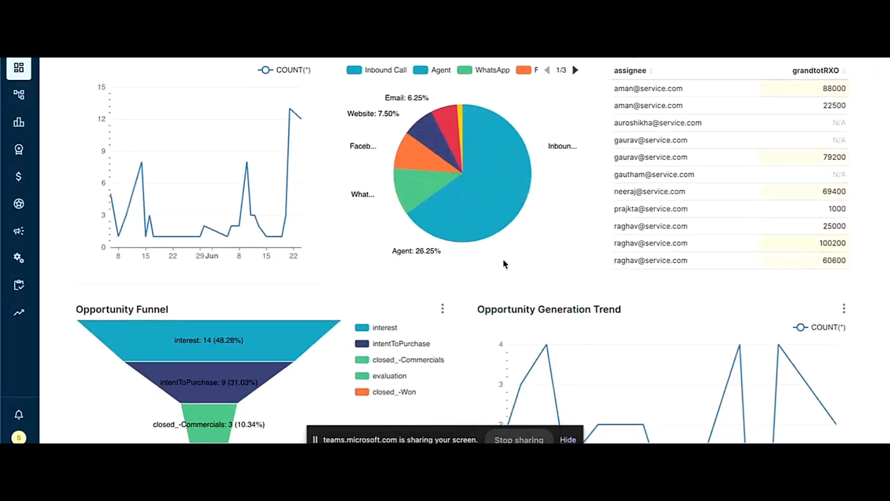
scroll(461, 278, "down", 1)
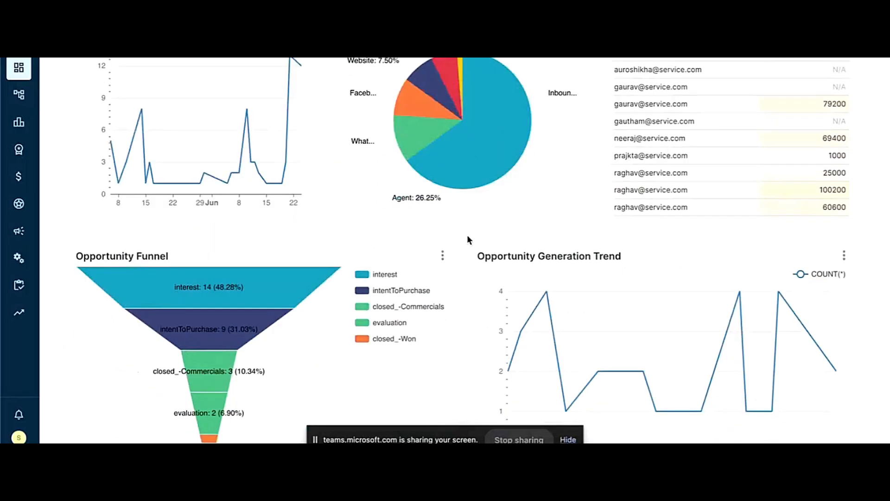
Step: Open the Source Wise Lead Distribution chart for editing and browse the visualization categories, including Map and KPI
scroll(467, 238, "up", 3)
left_click(576, 164)
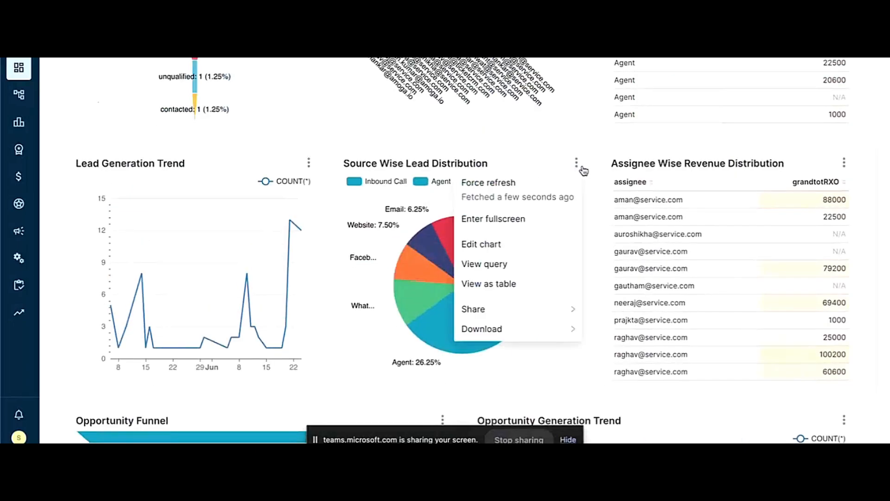
left_click(494, 242)
left_click(395, 134)
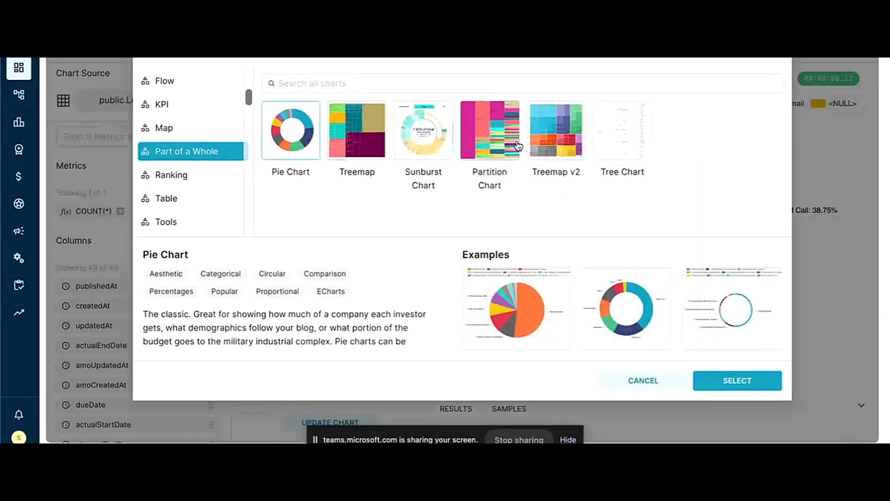
left_click(192, 131)
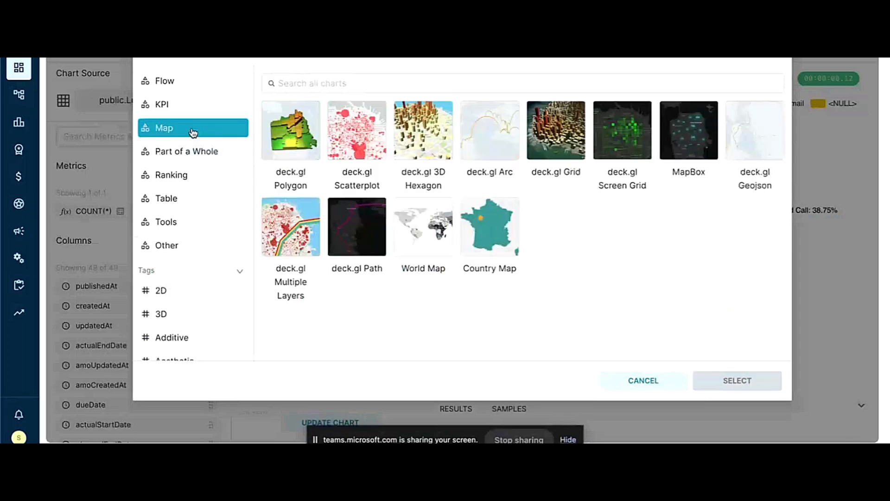
left_click(191, 107)
scroll(191, 88, "up", 2)
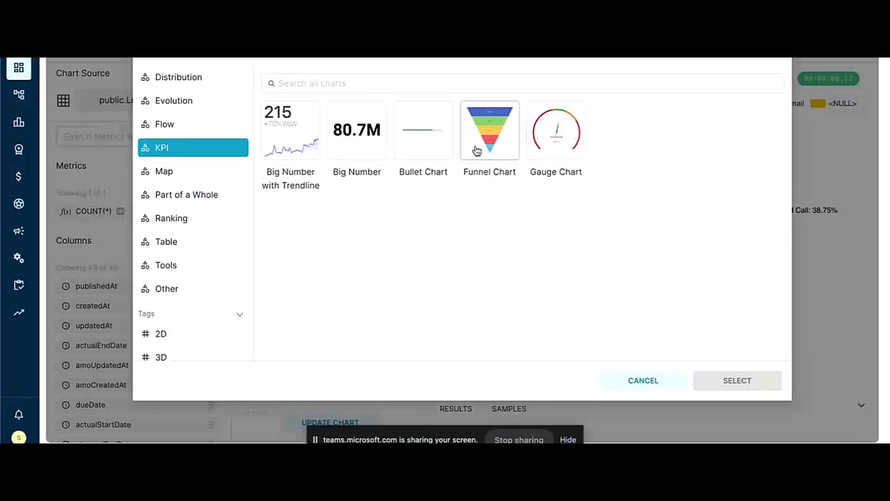
left_click(156, 128)
left_click(199, 104)
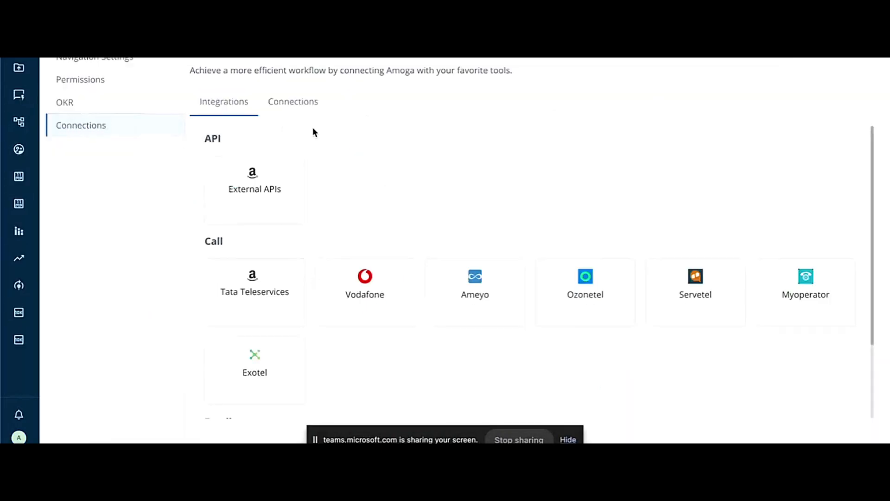
Step: Browse the API, call and email integrations offered in the Connections settings
scroll(355, 269, "down", 1)
scroll(355, 269, "down", 2)
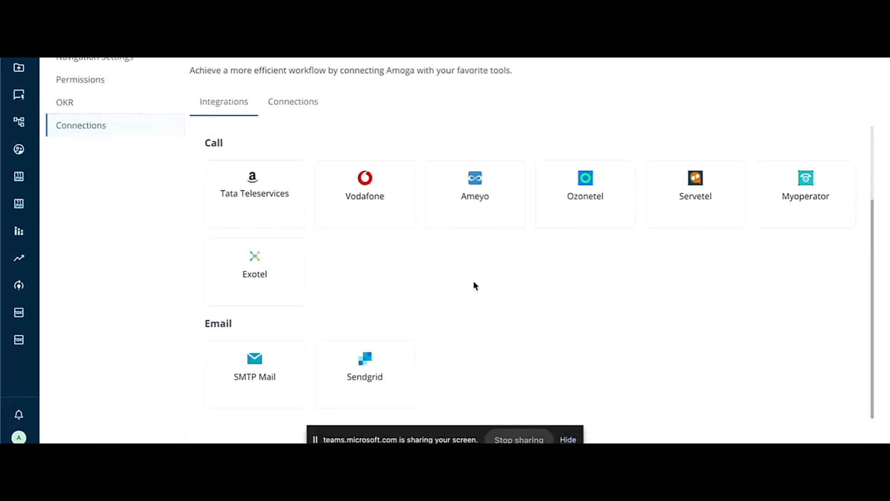
Step: Review the External APIs option alongside the call providers and the SMTP Mail and Sendgrid email integrations
scroll(436, 267, "up", 3)
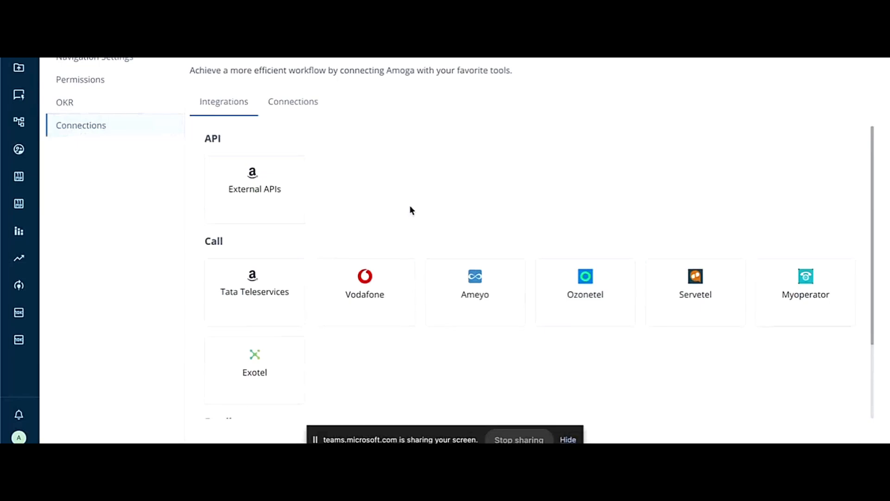
scroll(410, 206, "down", 3)
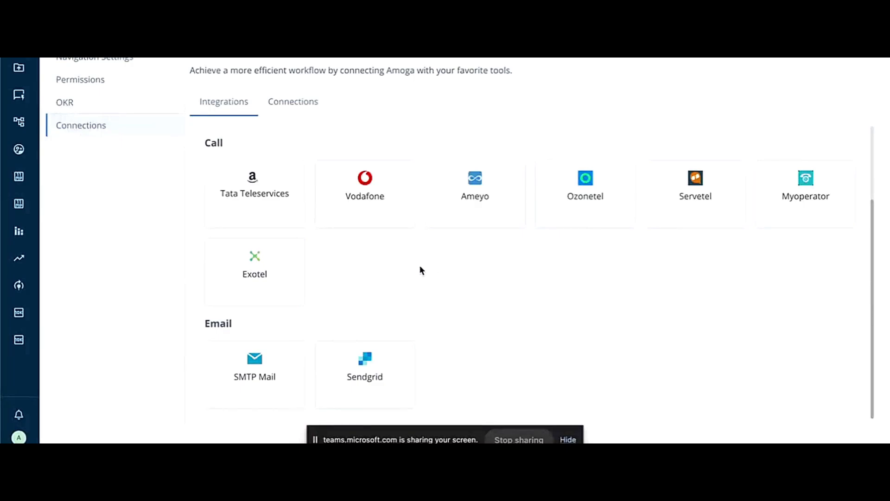
scroll(384, 234, "up", 2)
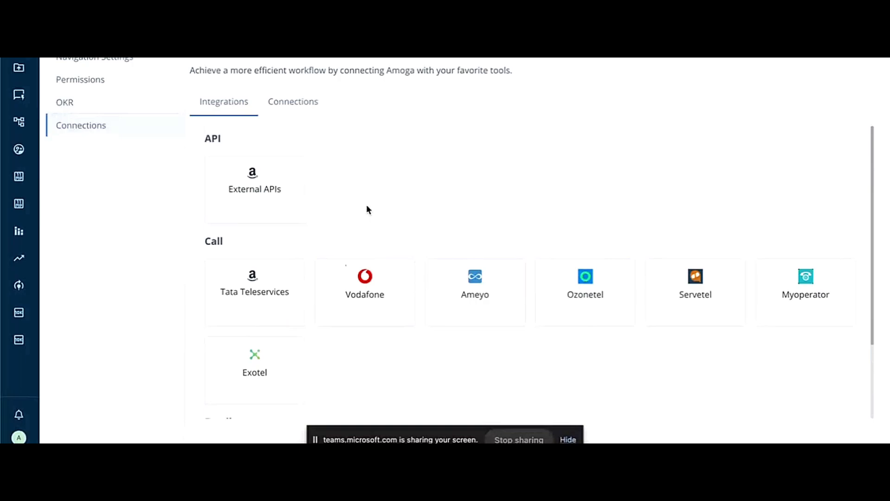
Step: Open the run details of the incoming call sales CRM automation flow, copy its webhook path and close the details
left_click(19, 285)
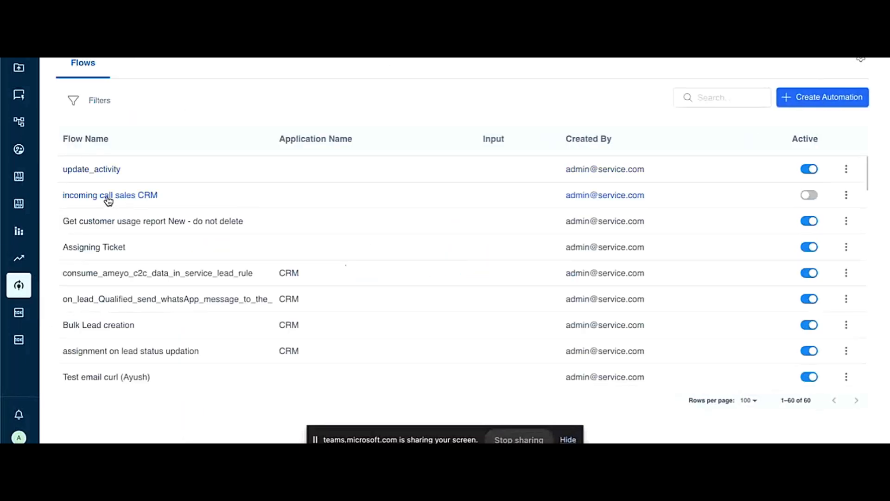
left_click(107, 196)
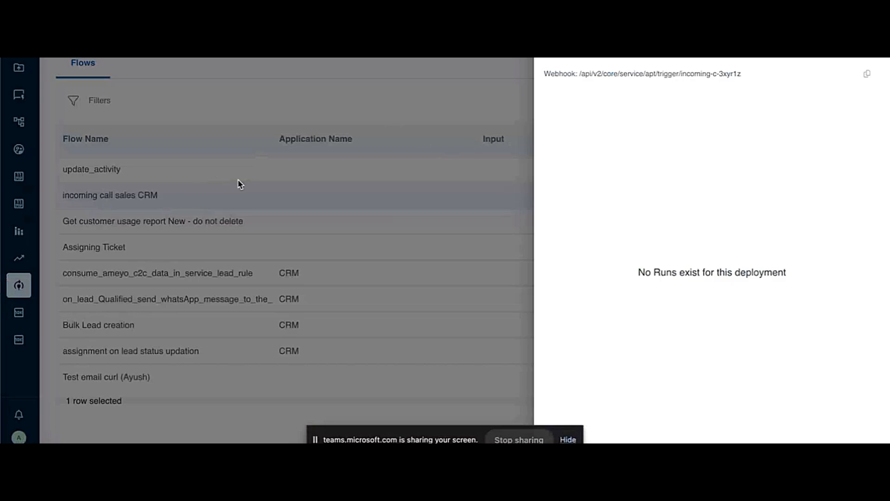
left_click(866, 74)
left_click(314, 217)
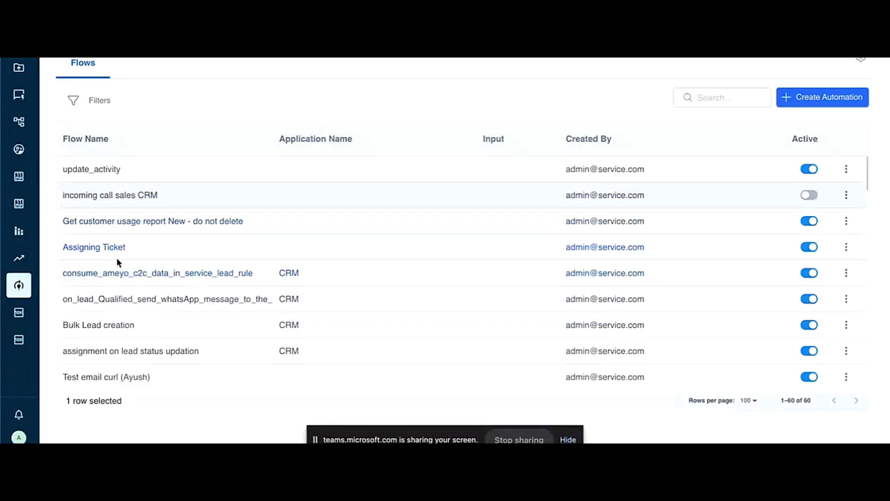